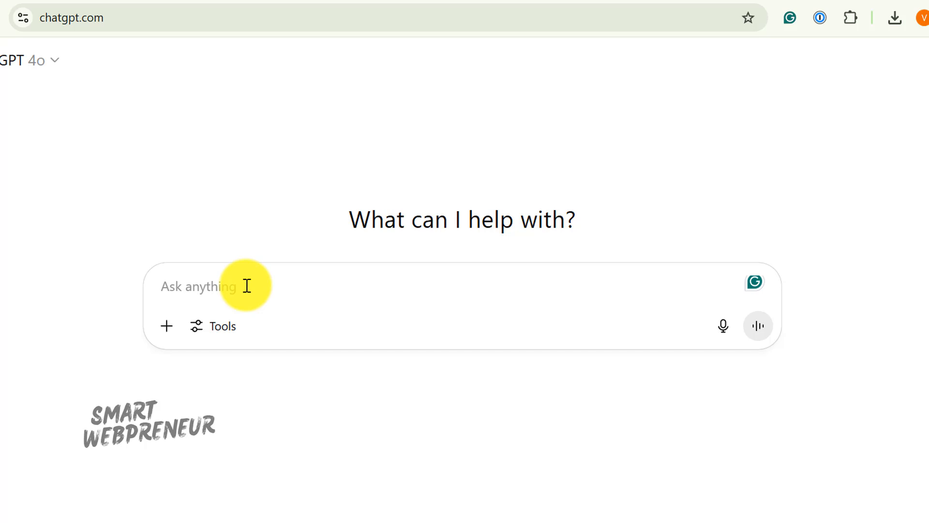
Step: Ask for a short cartoon story script involving a cute bunny in an enchanted forest and read through the Benny and the Magical Carrot script
type("Create me a short ca")
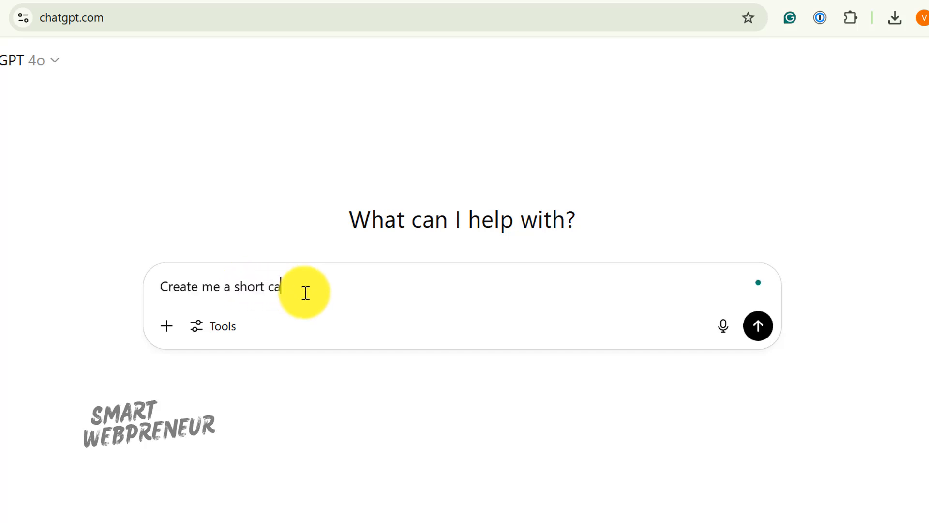
type("rtoon story scrip")
type("t invlolving a cute bunny in an enchanted forest")
left_click(758, 325)
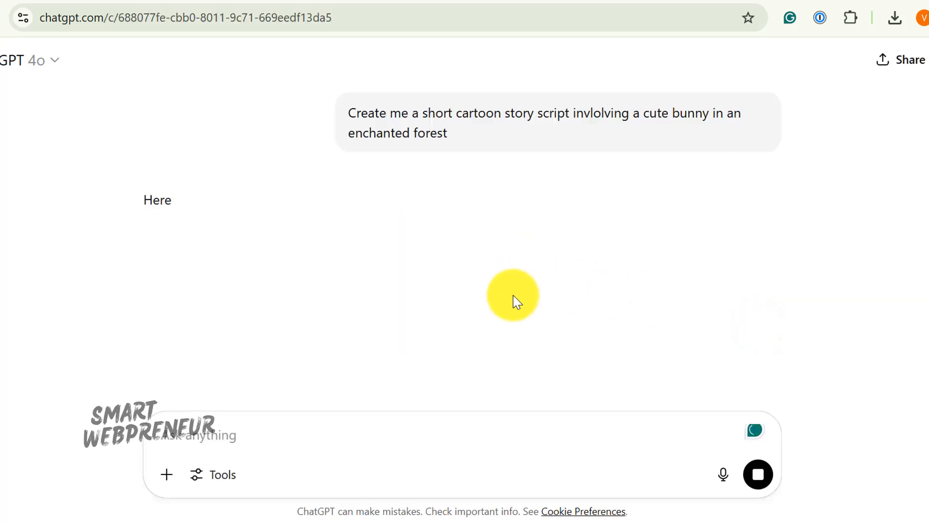
scroll(648, 177, "down", 2)
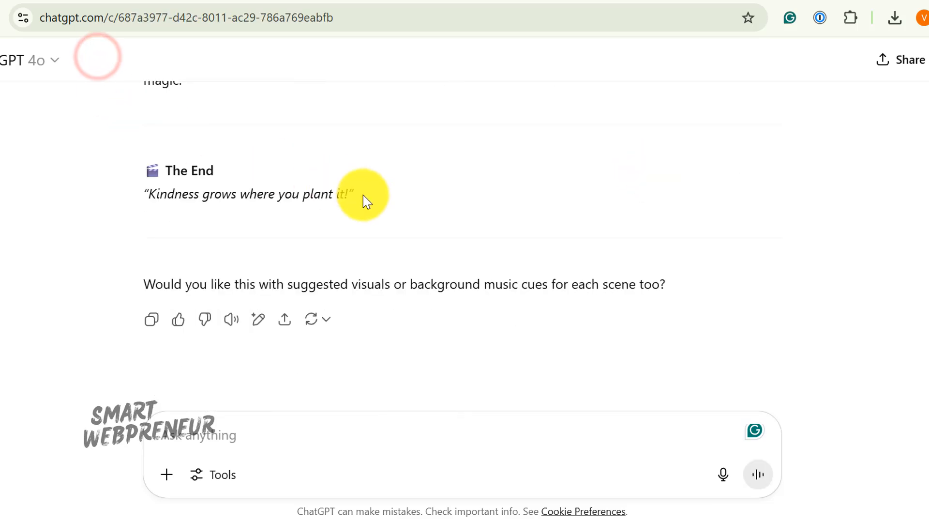
scroll(365, 196, "up", 10)
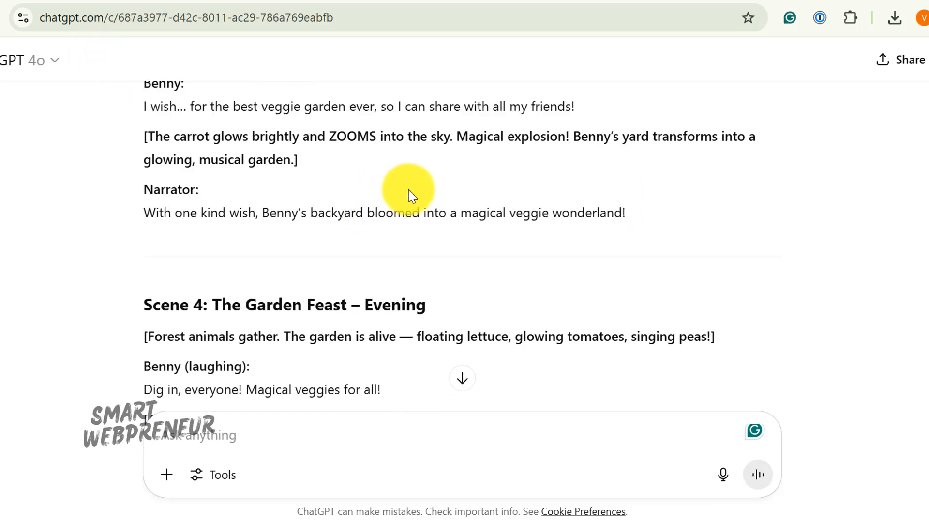
scroll(415, 190, "up", 12)
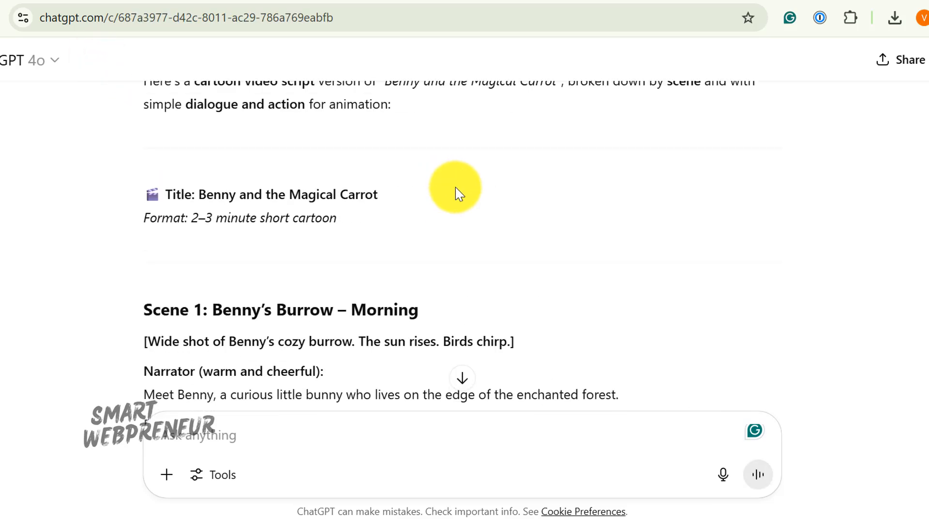
scroll(462, 190, "up", 10)
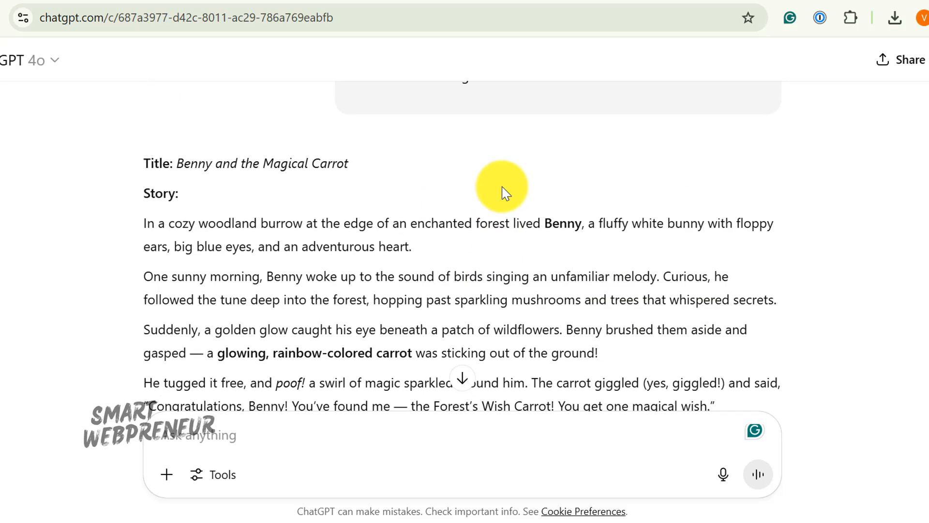
scroll(501, 187, "up", 1)
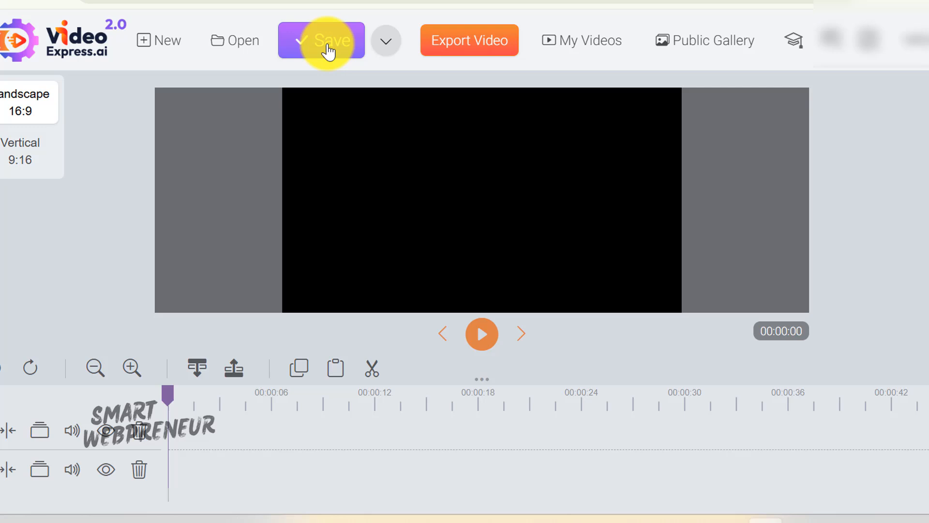
Step: Switch to VideoExpress and start a new project, choosing to save the current one first
left_click(167, 38)
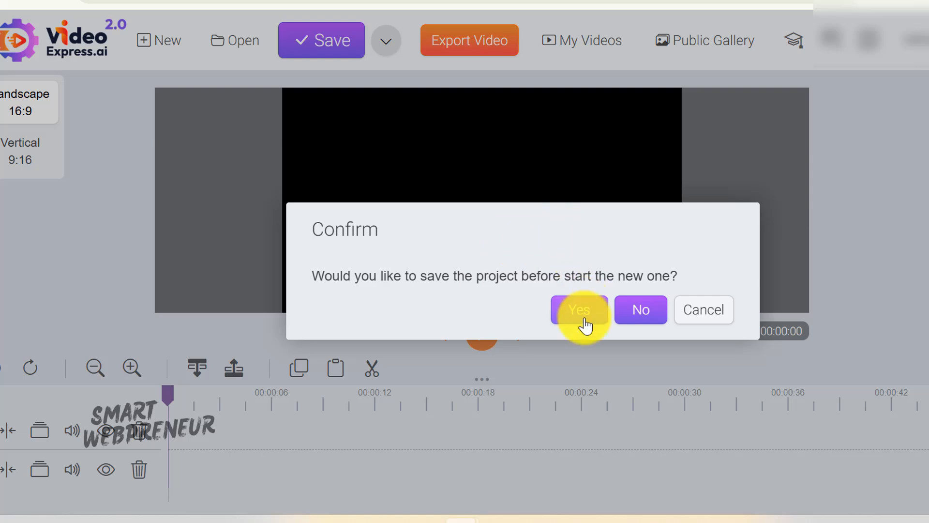
left_click(585, 321)
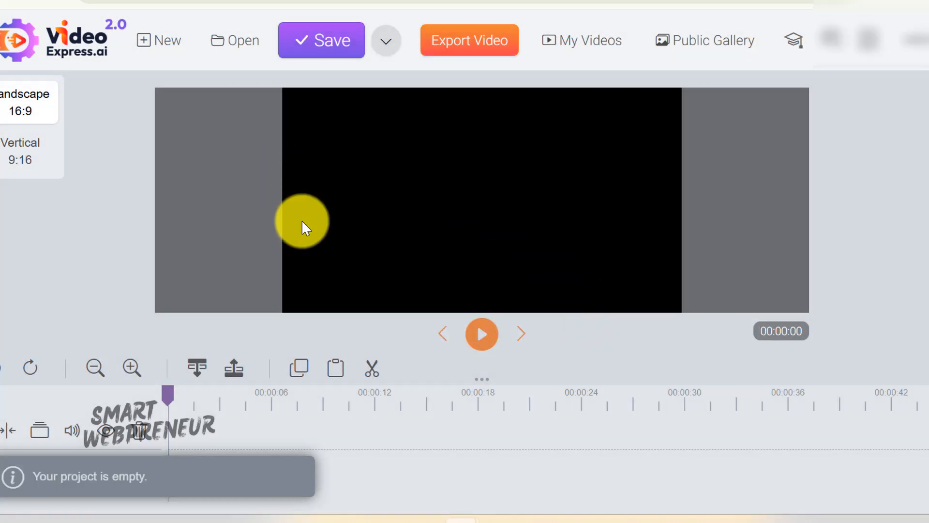
left_click(845, 151)
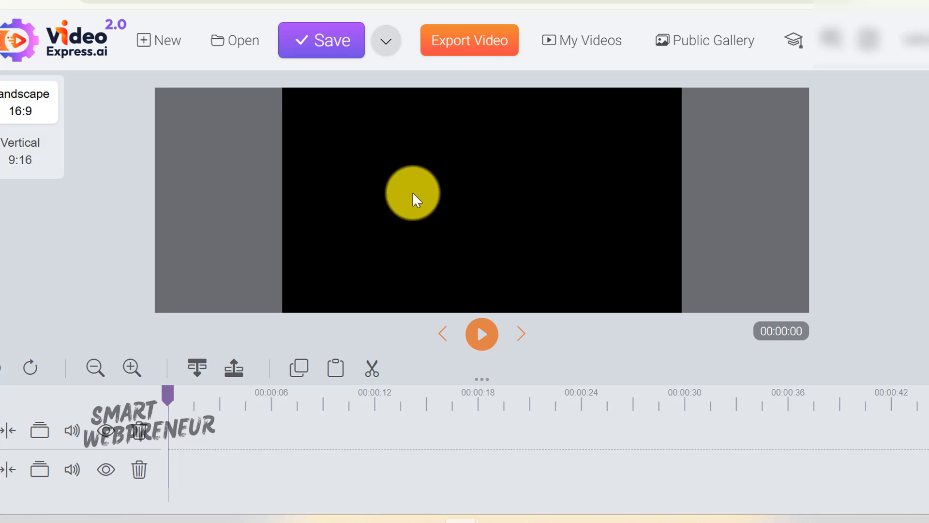
Step: Try the Vertical 9:16 canvas format and return the canvas to Landscape 16:9
left_click(37, 154)
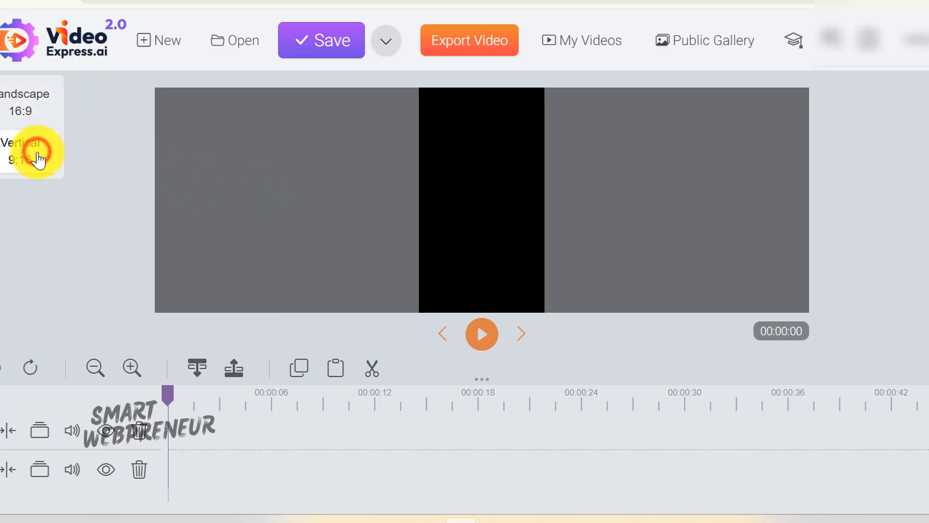
left_click(17, 98)
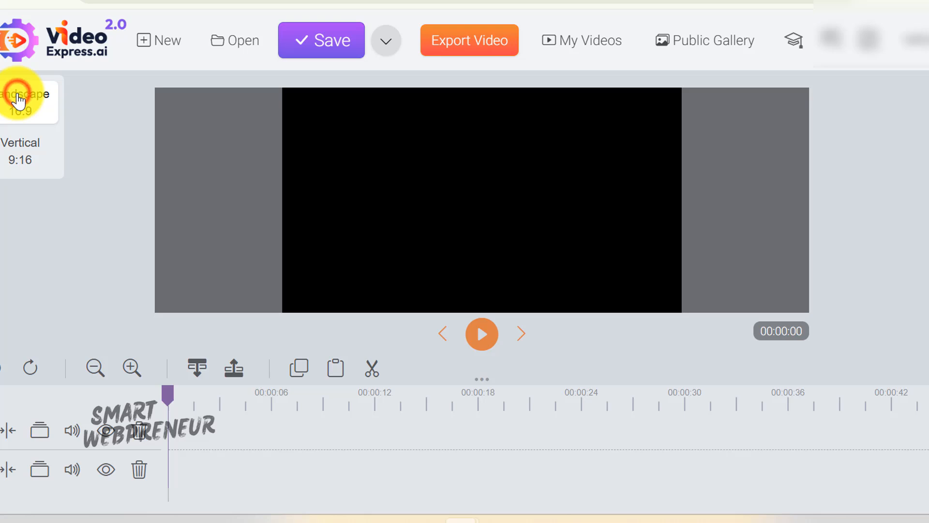
left_click(21, 164)
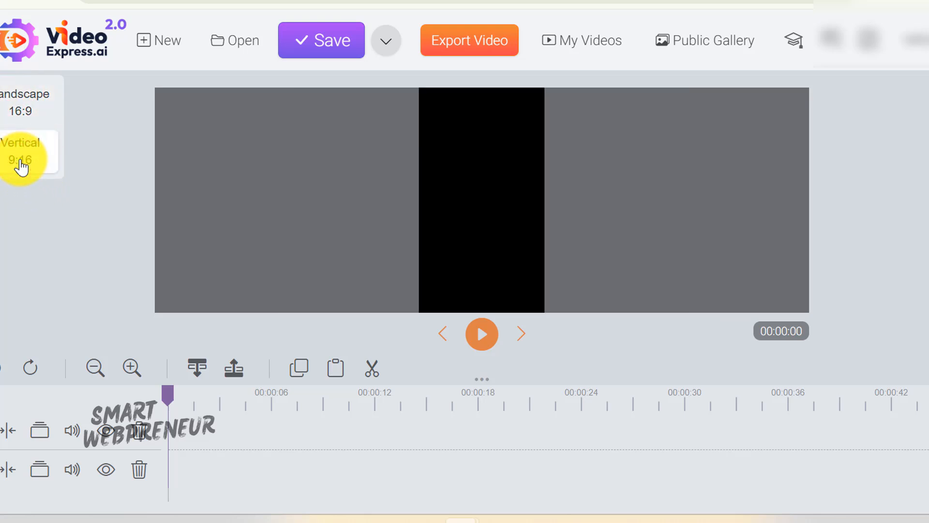
left_click(28, 104)
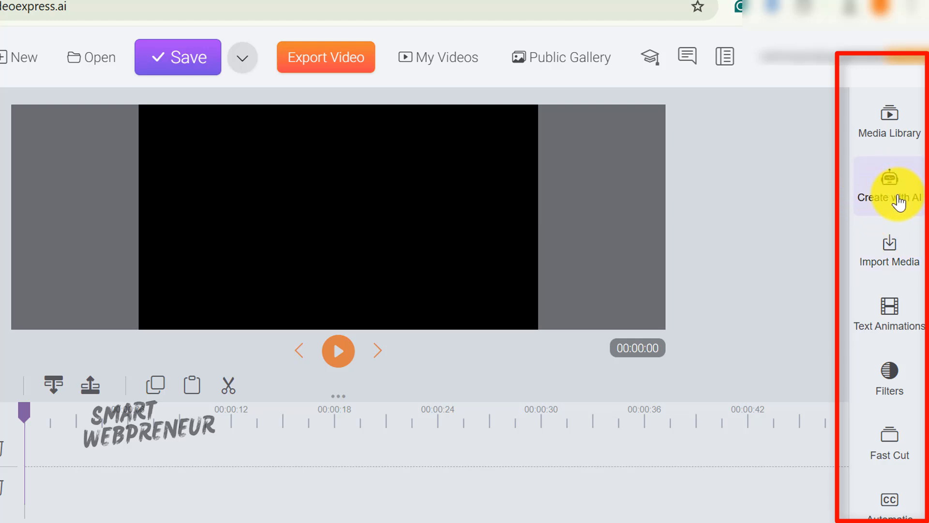
Step: Look through the available media import sources and try enlarging the timeline area
left_click(902, 259)
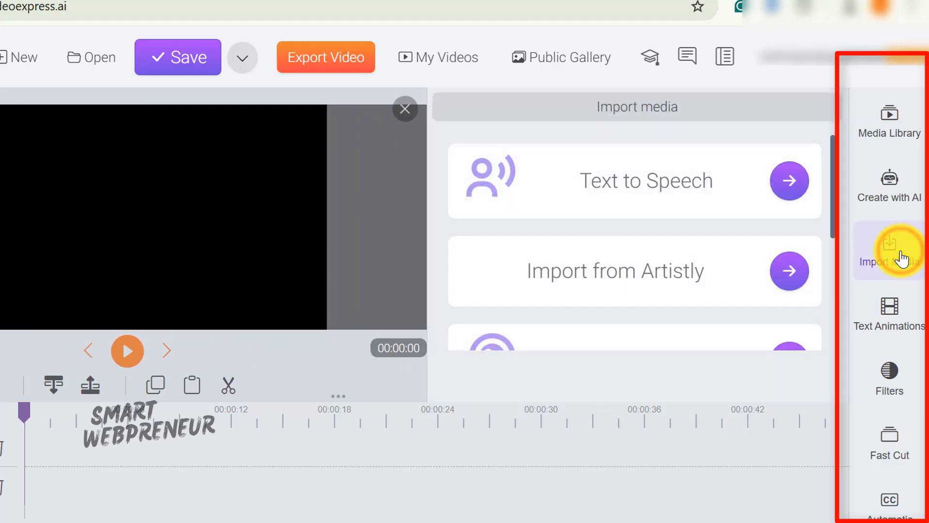
scroll(747, 210, "down", 2)
scroll(735, 201, "down", 3)
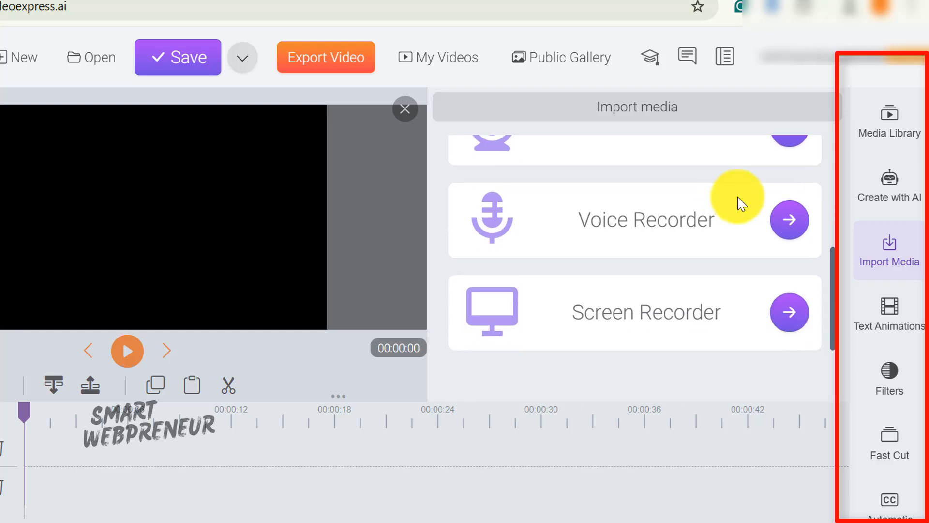
left_click(406, 108)
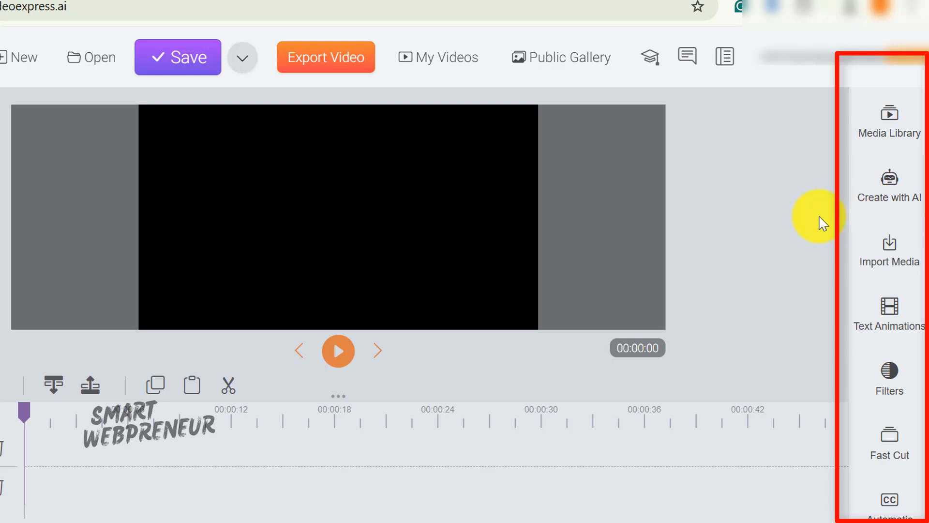
left_click(884, 322)
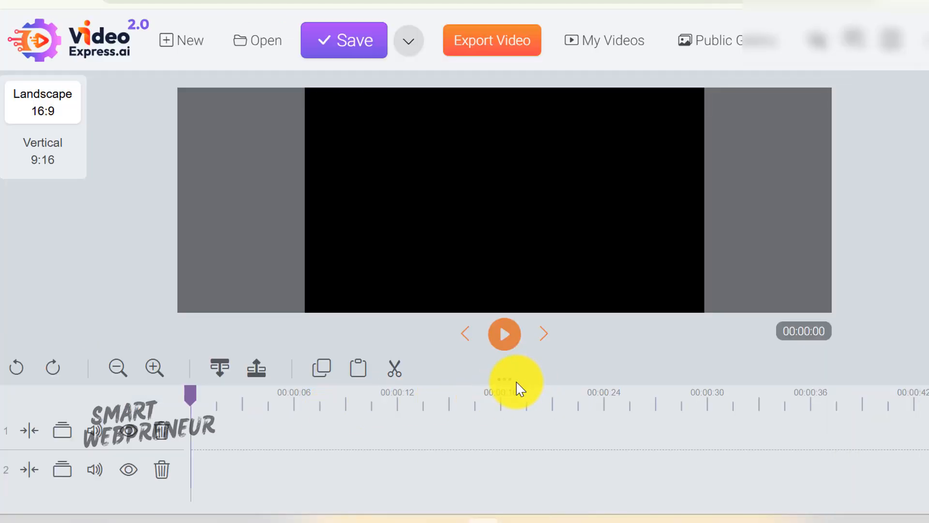
left_click_drag(506, 380, 521, 311)
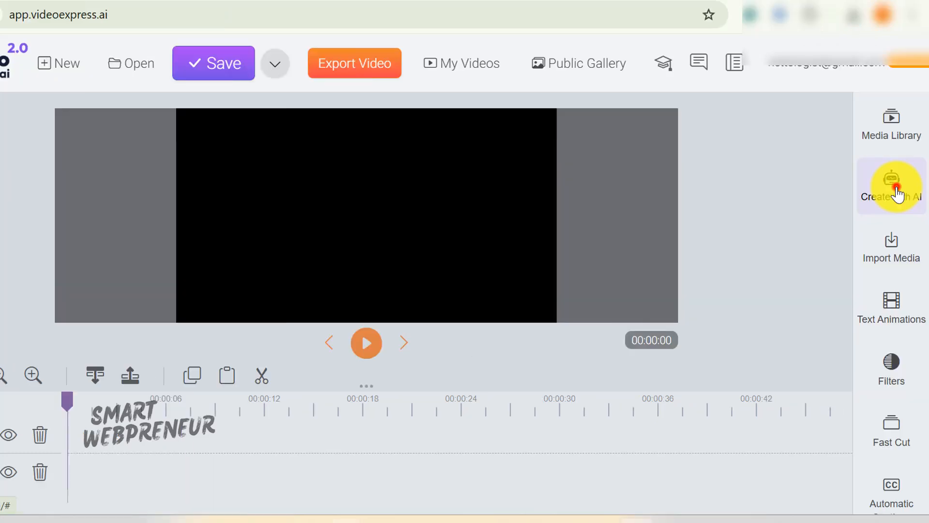
Step: Set up an AI Create From Prompt generation with the image type 3D and public gallery sharing turned off
left_click(898, 193)
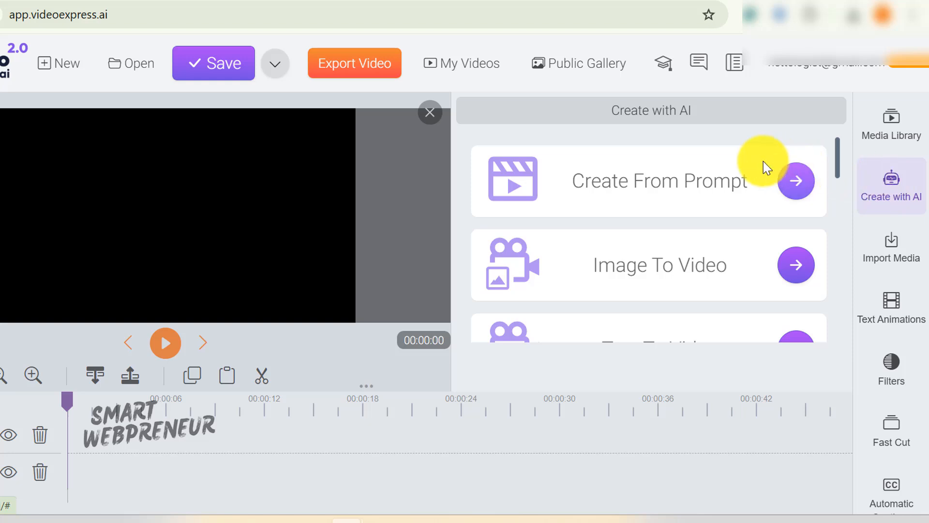
left_click(797, 180)
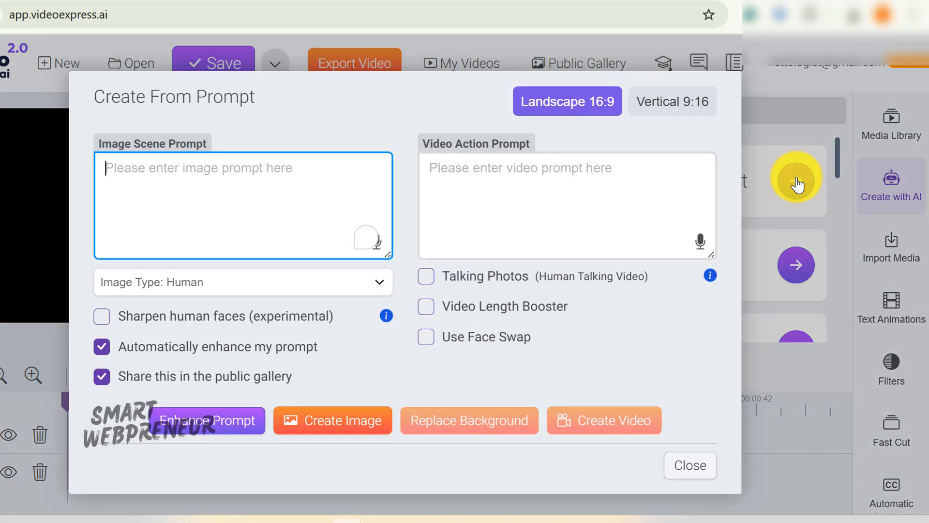
left_click(299, 179)
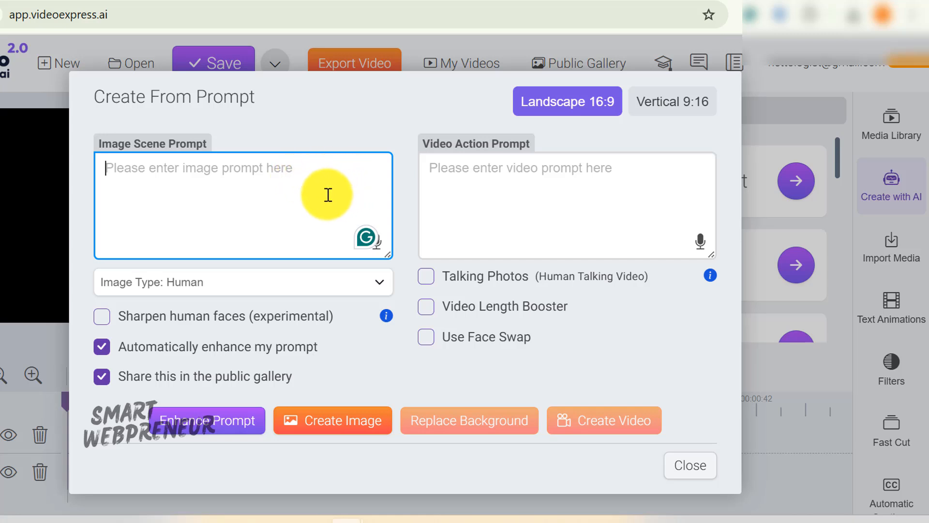
left_click(326, 280)
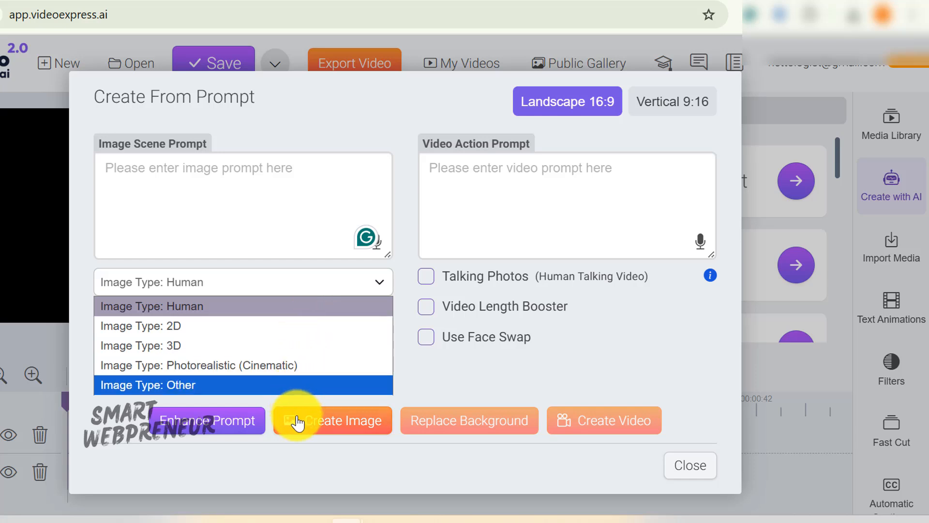
left_click(250, 346)
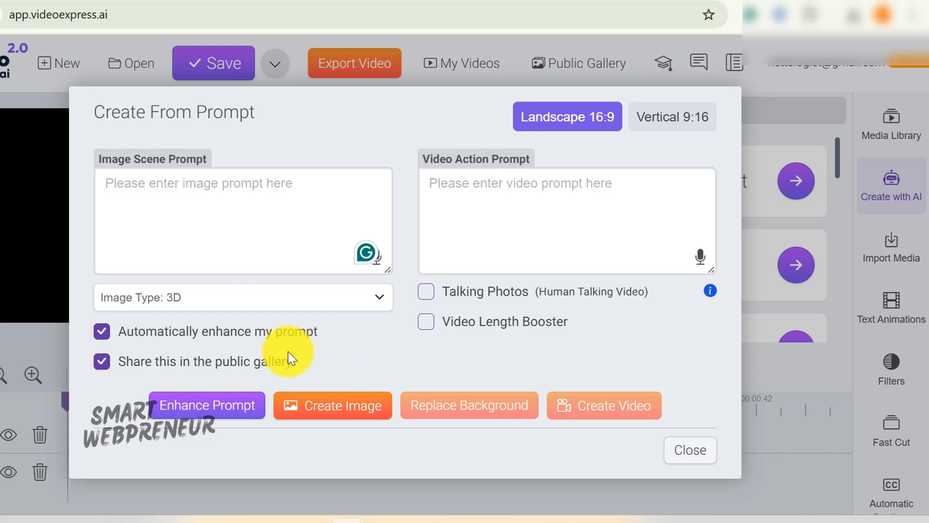
left_click(100, 364)
left_click(415, 339)
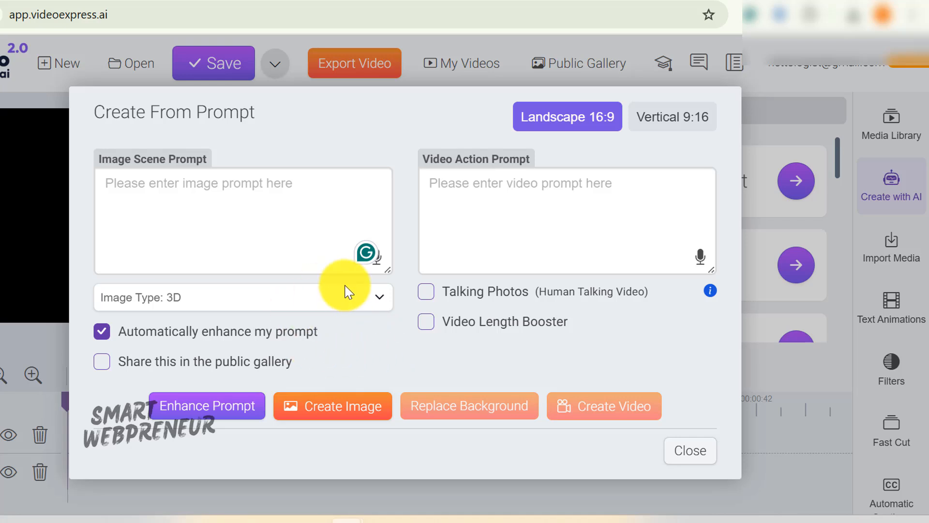
Step: Generate an image from the scene prompt "A fluffy, cute bunny, with long ears and big, curious eyes. 3D cartoon style, high detail"
right_click(146, 184)
left_click(225, 315)
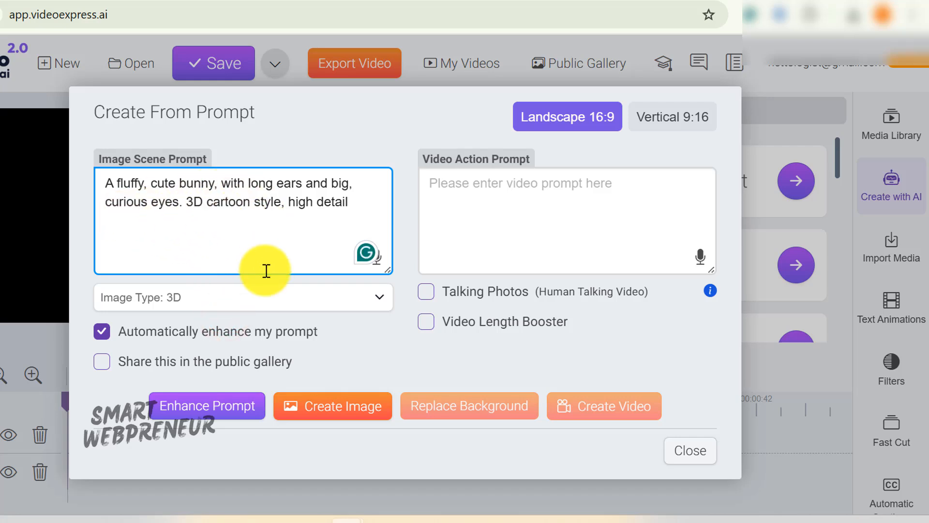
left_click(389, 356)
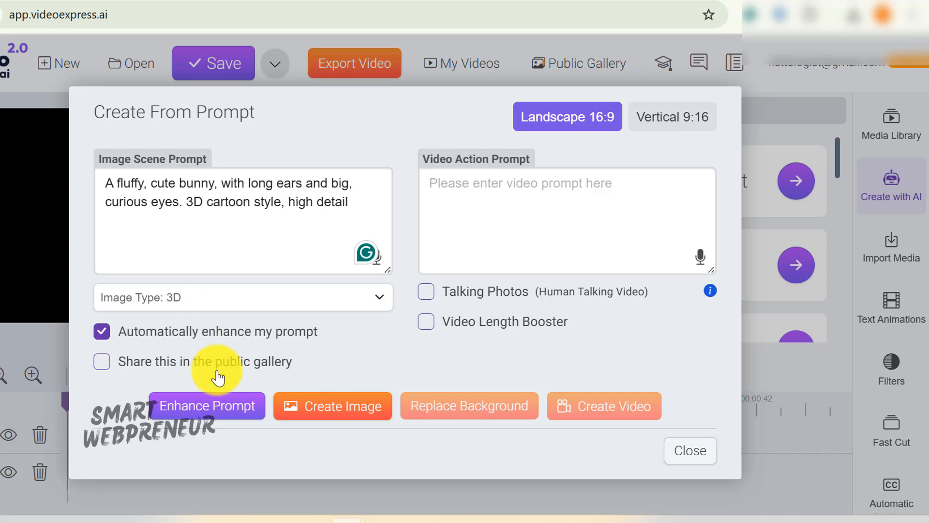
left_click(340, 406)
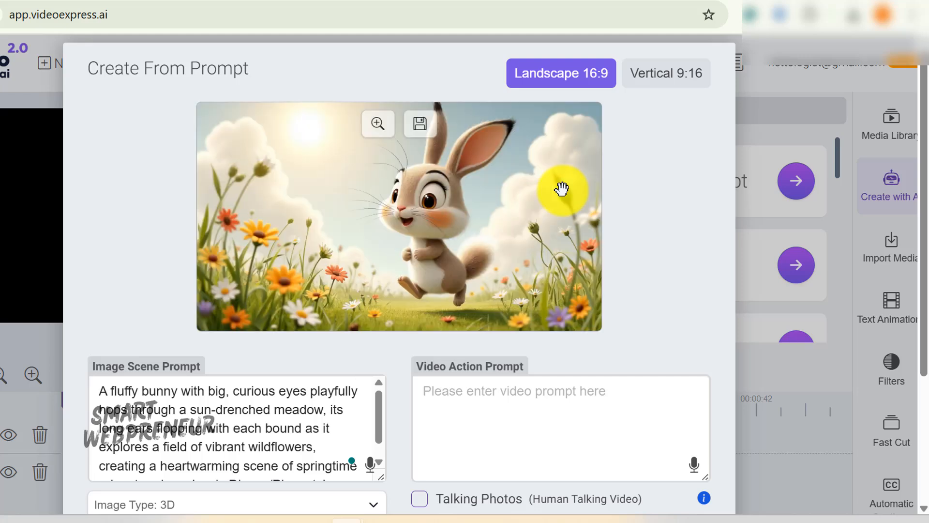
Step: Inspect the Cute bunny image in a full-size preview and save the generated meadow bunny image to the media library
left_click(769, 266)
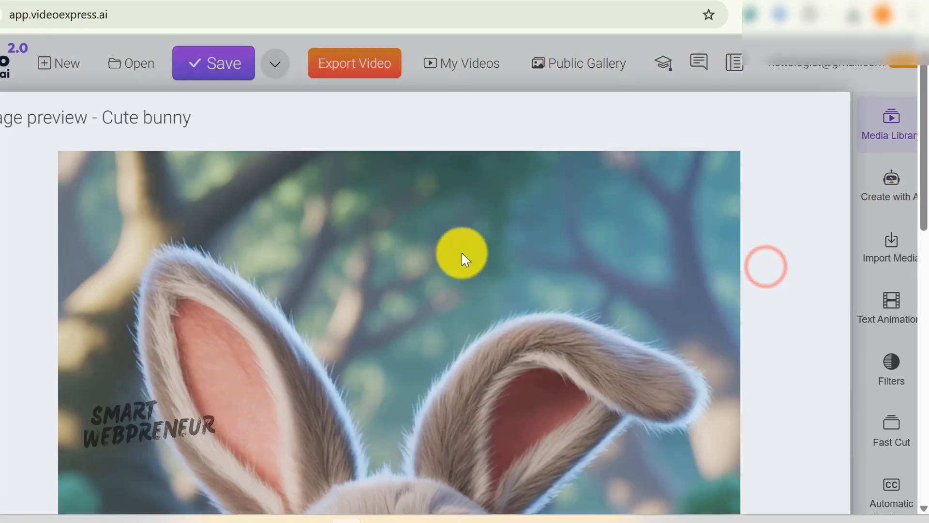
scroll(461, 253, "down", 6)
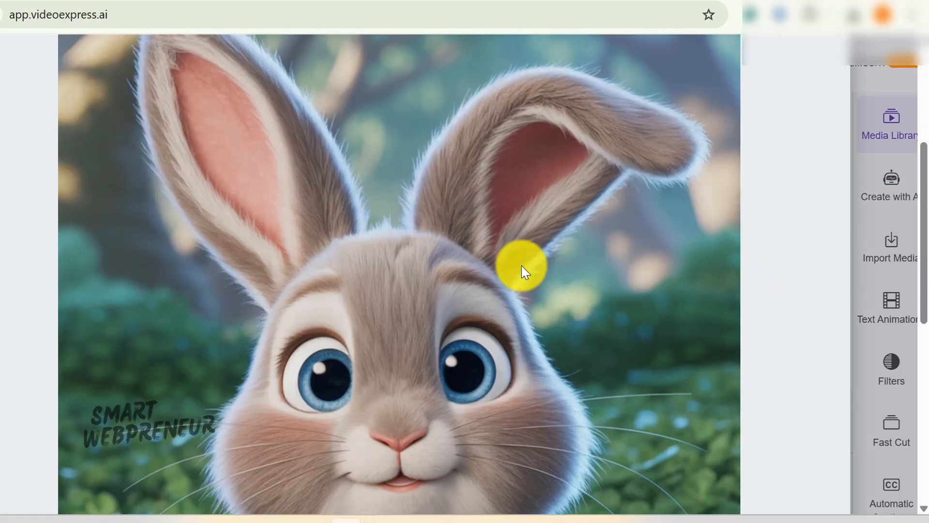
scroll(395, 271, "down", 3)
scroll(490, 171, "up", 9)
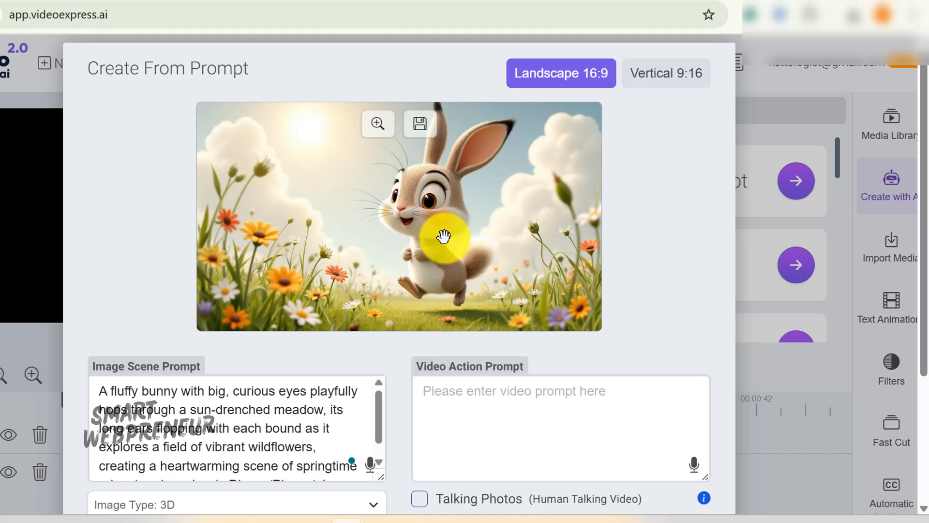
left_click(419, 126)
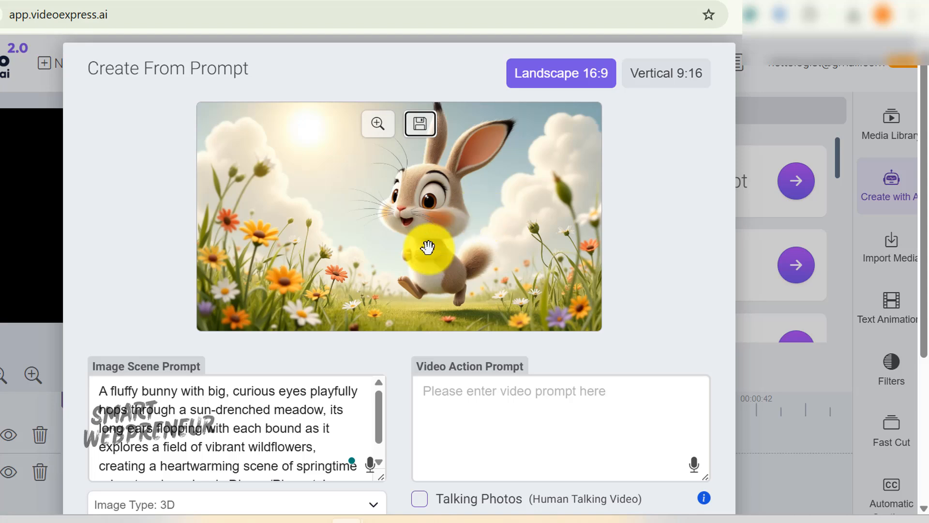
Step: Create a video with Video Length Booster on and the action prompt "The bunny is looking around at something with a curious expression, its nose twitching slightly"
scroll(731, 250, "down", 3)
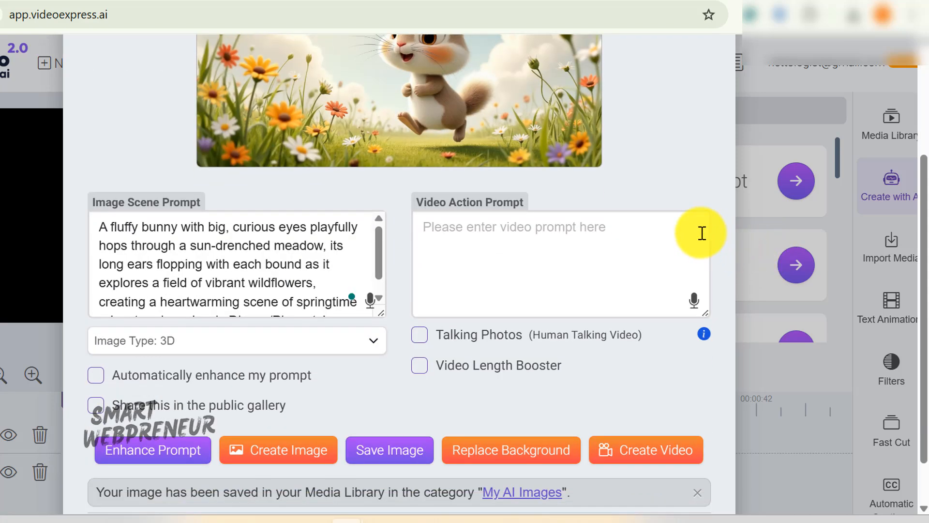
scroll(702, 232, "down", 1)
left_click(506, 234)
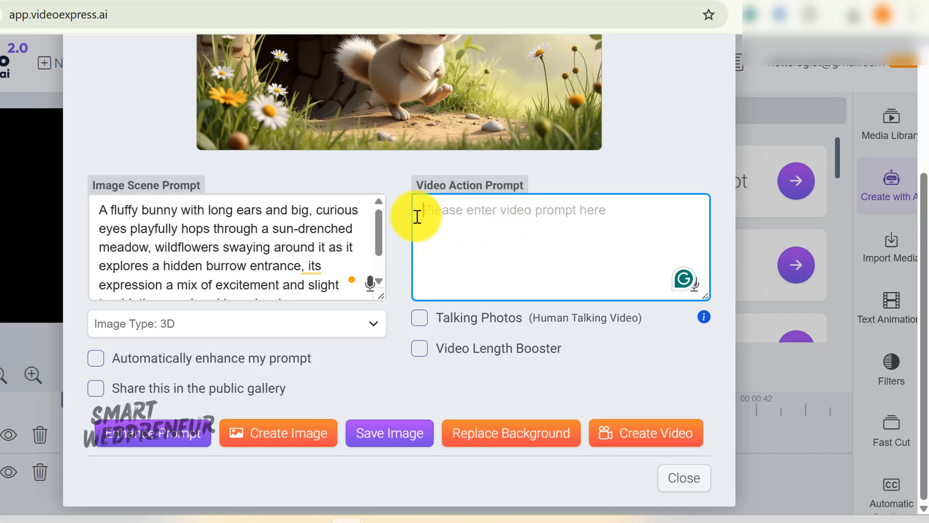
left_click(415, 216)
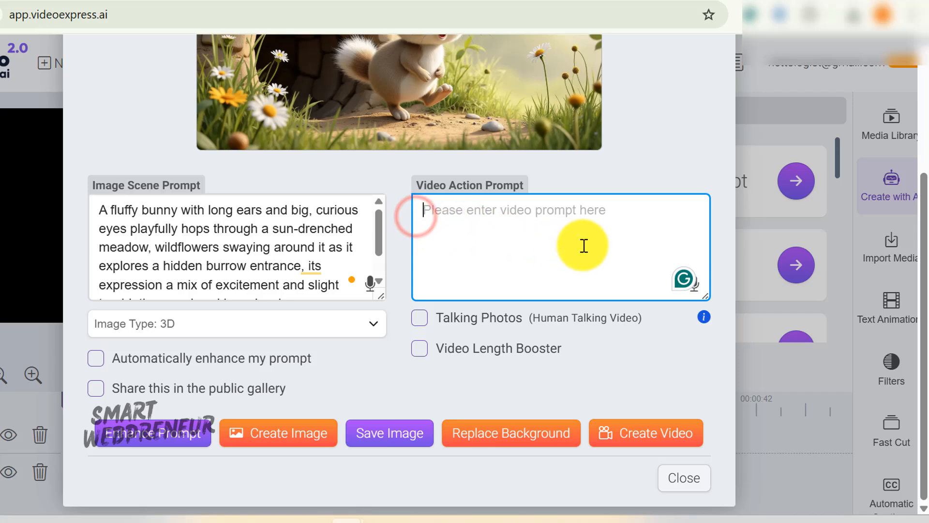
left_click(581, 245)
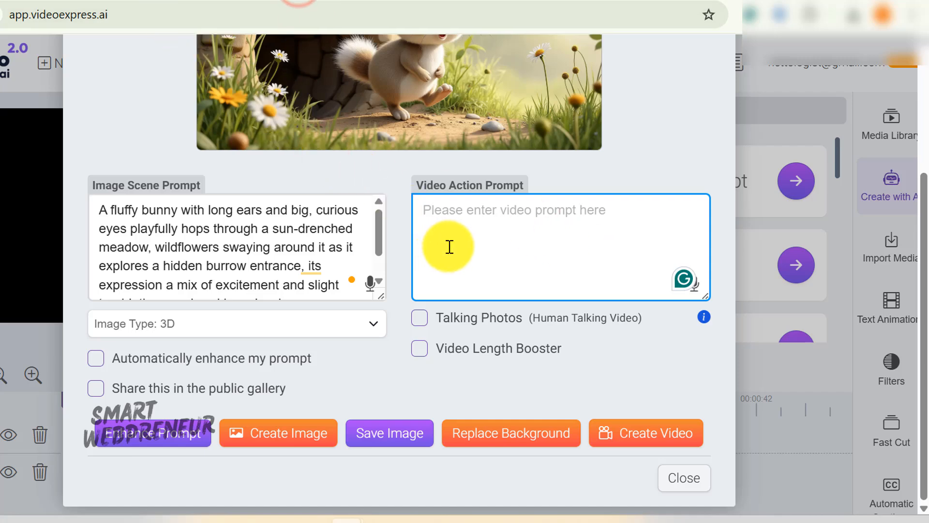
right_click(455, 228)
left_click(499, 314)
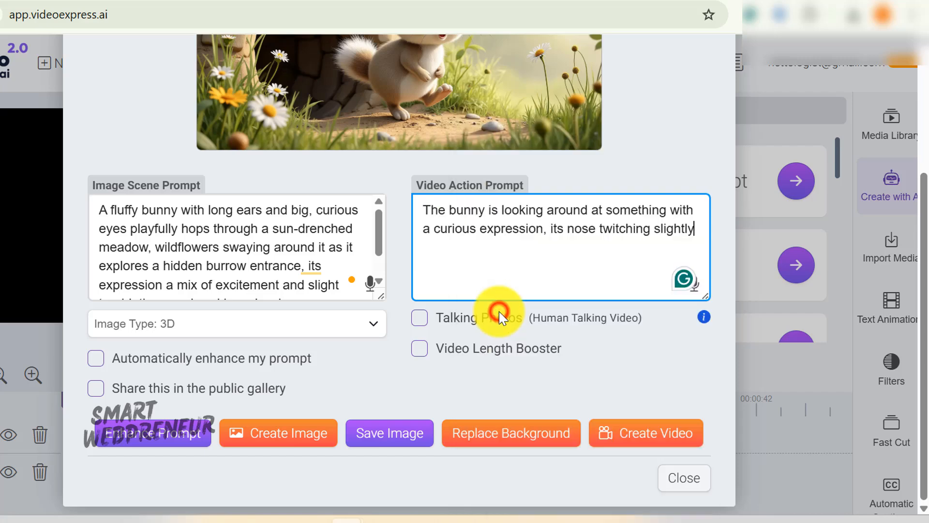
left_click(480, 262)
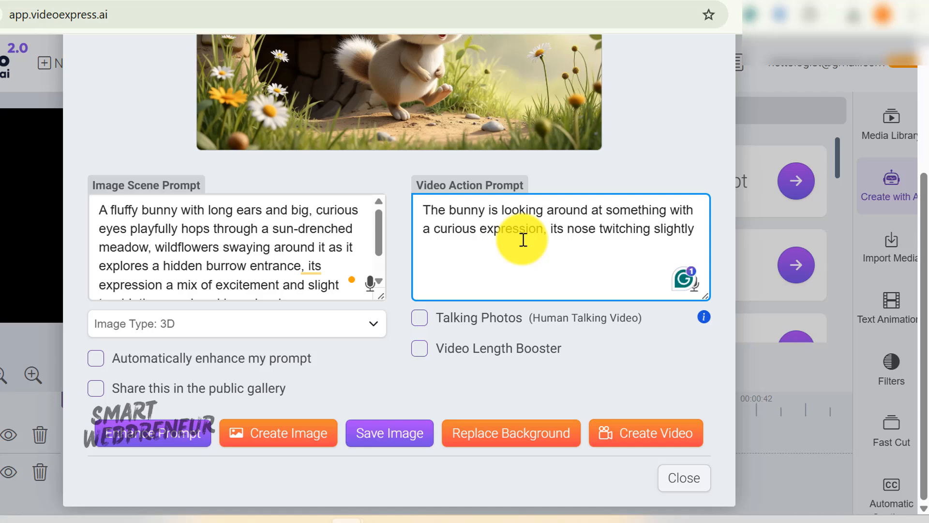
left_click(418, 347)
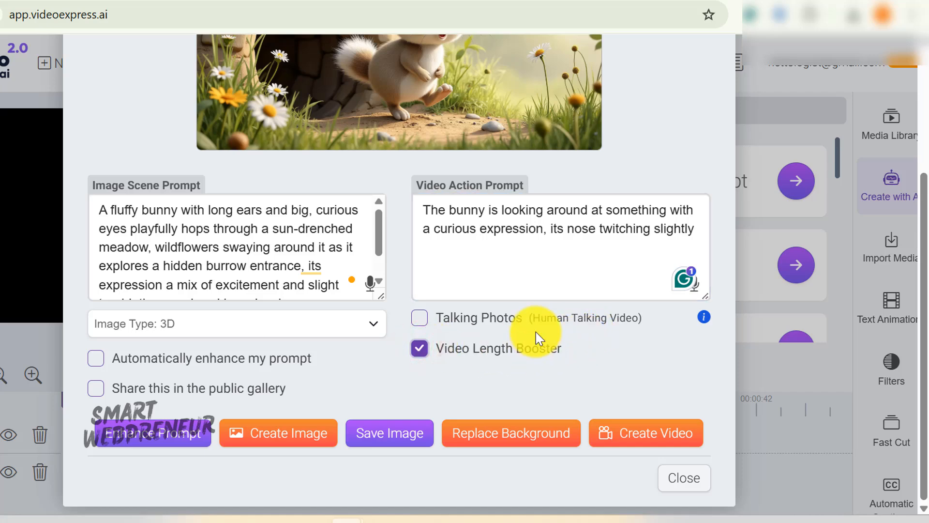
left_click(675, 428)
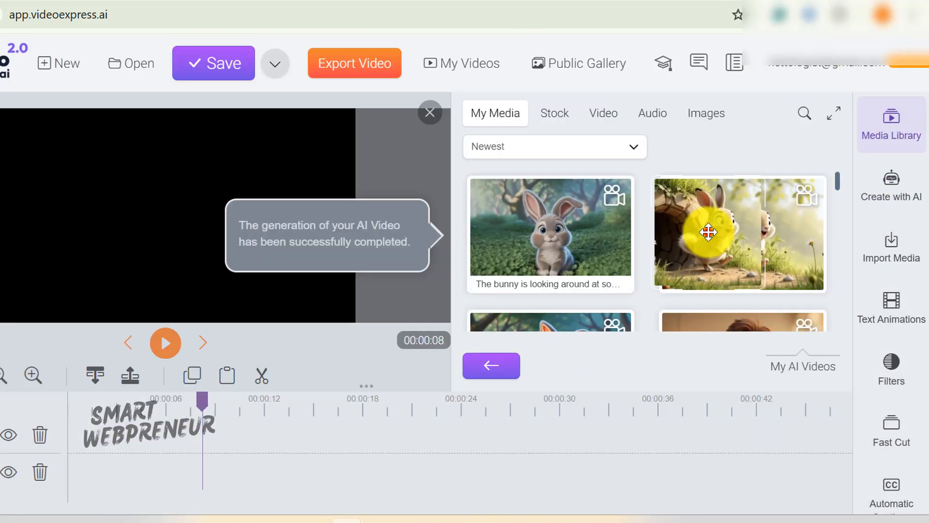
Step: Place the burrow bunny clip at the start of the first timeline track, followed directly by the forest bunny clip
left_click_drag(706, 232, 108, 440)
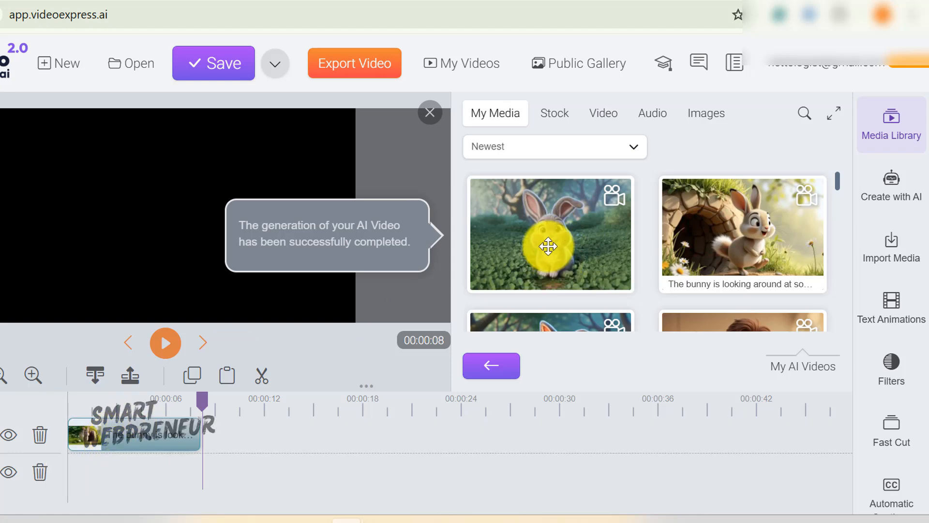
left_click_drag(549, 242, 262, 460)
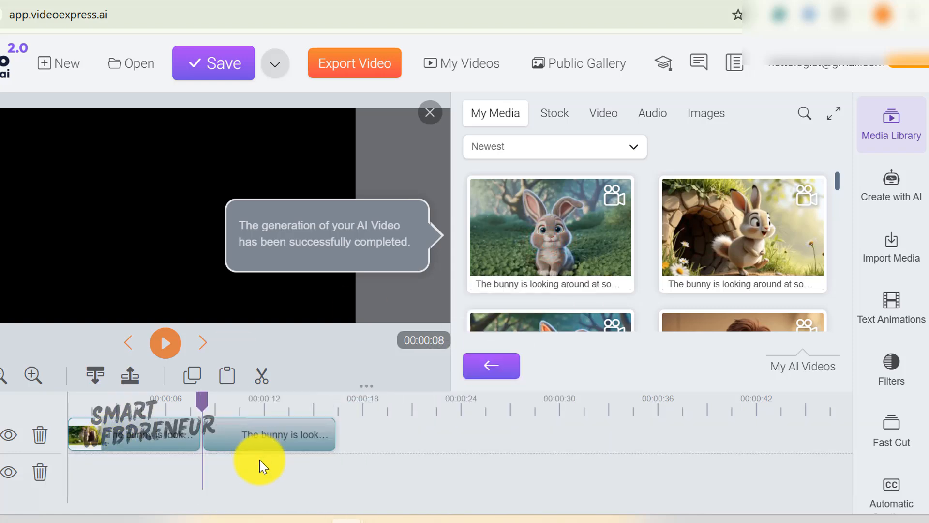
left_click(251, 443)
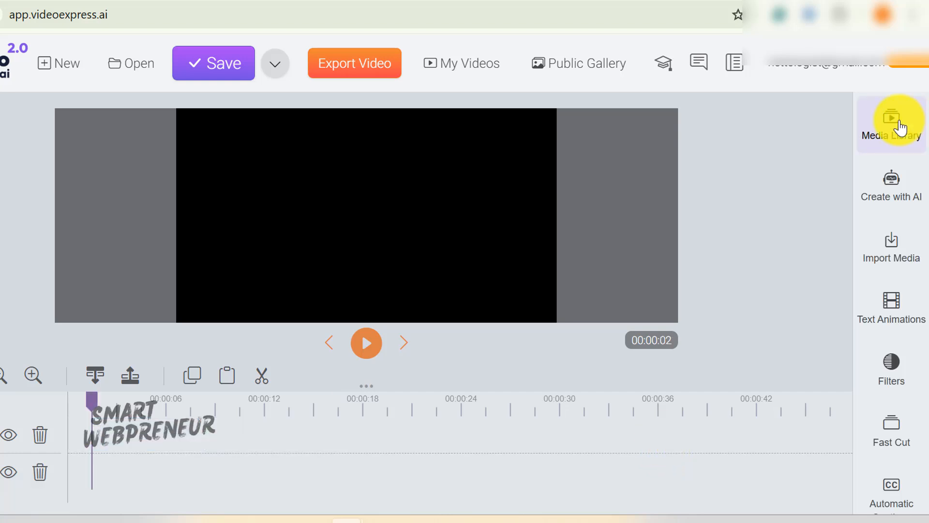
Step: Set up another Create From Prompt generation with the image type 3D and public gallery sharing turned off
left_click(903, 183)
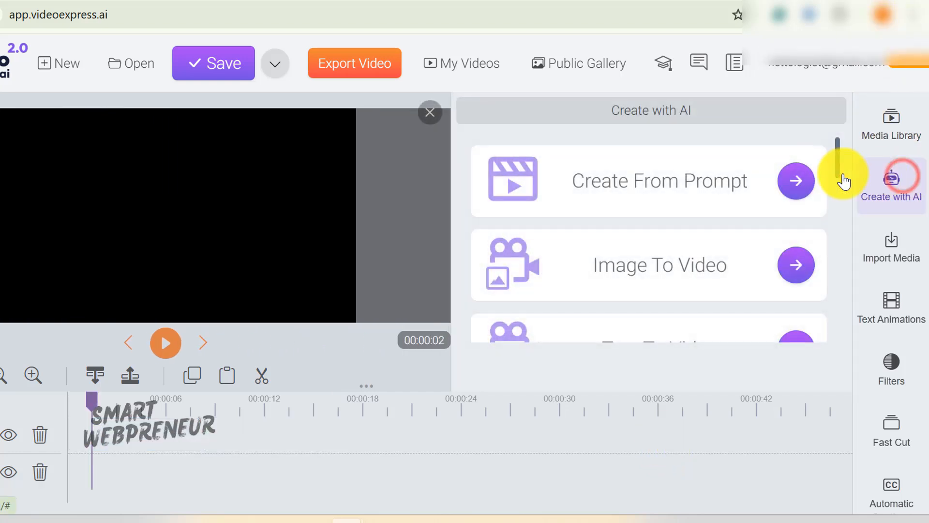
left_click(802, 178)
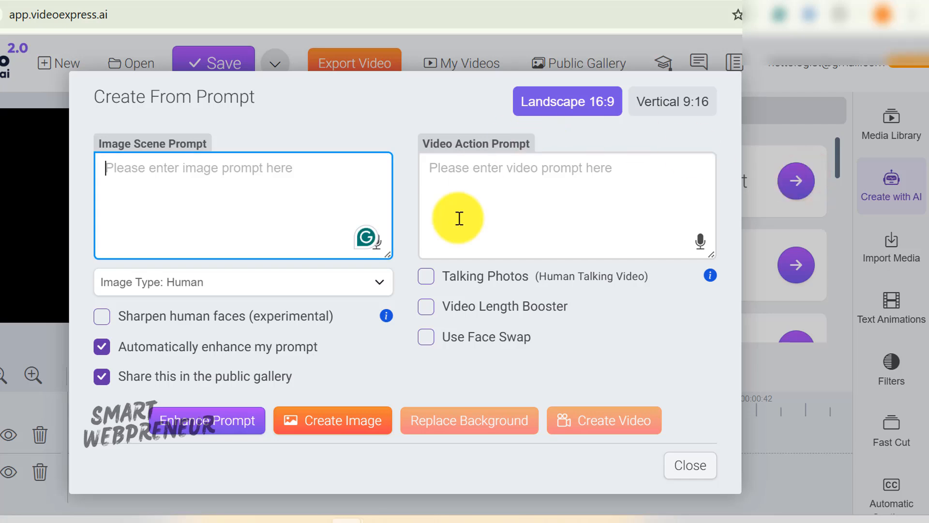
left_click(359, 273)
left_click(334, 345)
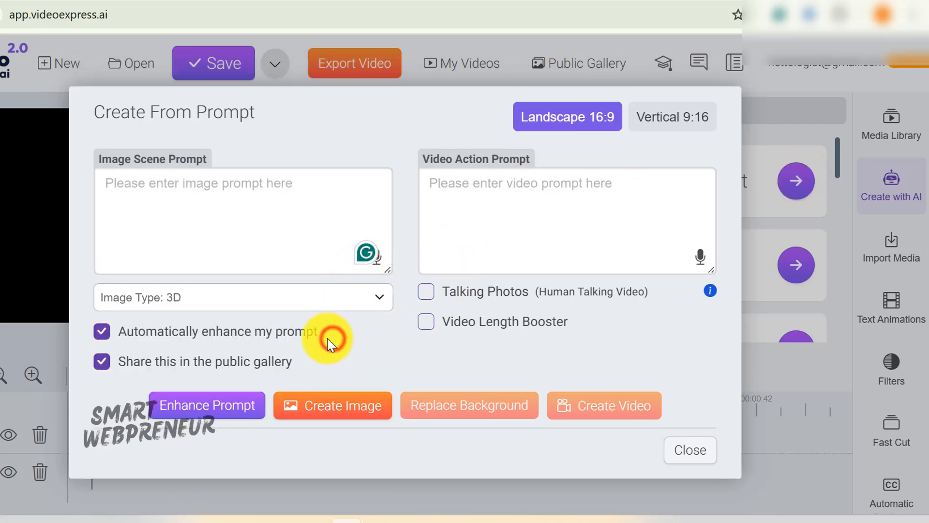
left_click(101, 363)
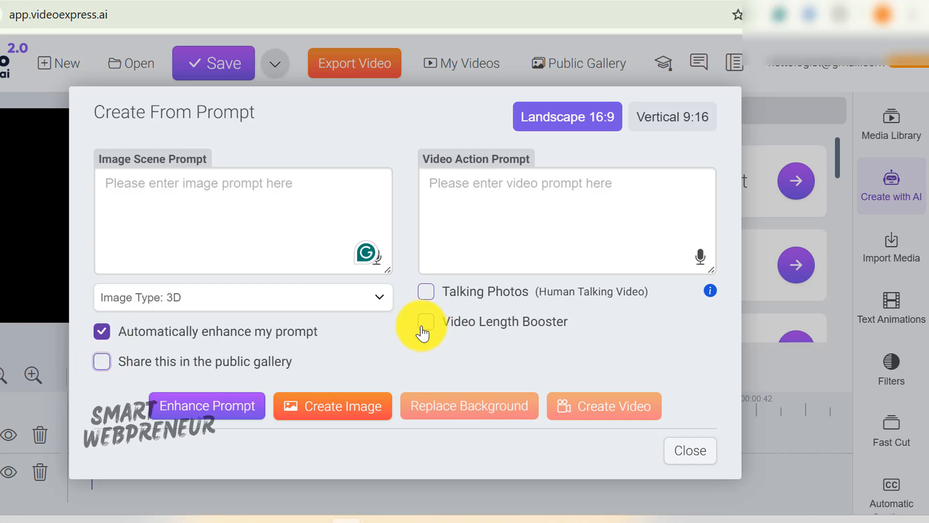
Step: Enter the image scene prompt for a magical enchanted forest at twilight with glowing mushrooms, mossy trees and a moonlit, sparkling magical carrot in 3D cartoon style
left_click(154, 198)
right_click(154, 198)
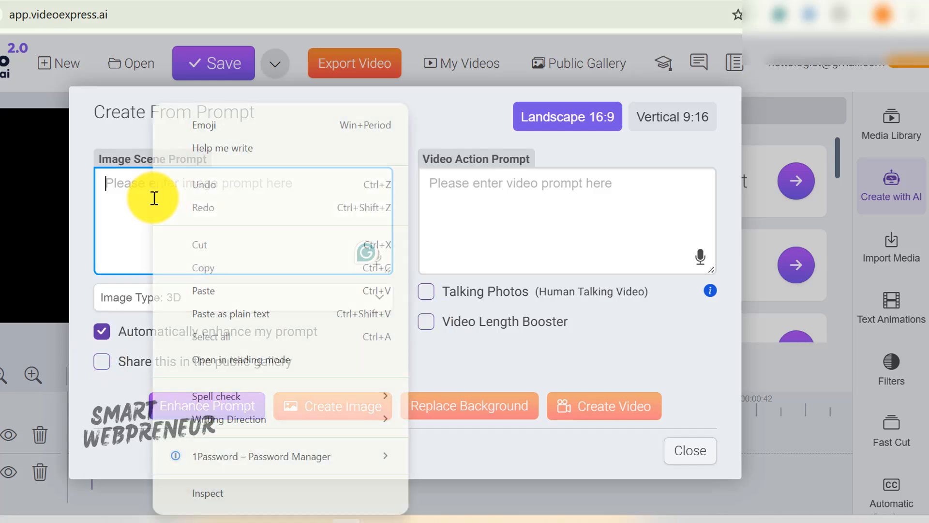
left_click(188, 317)
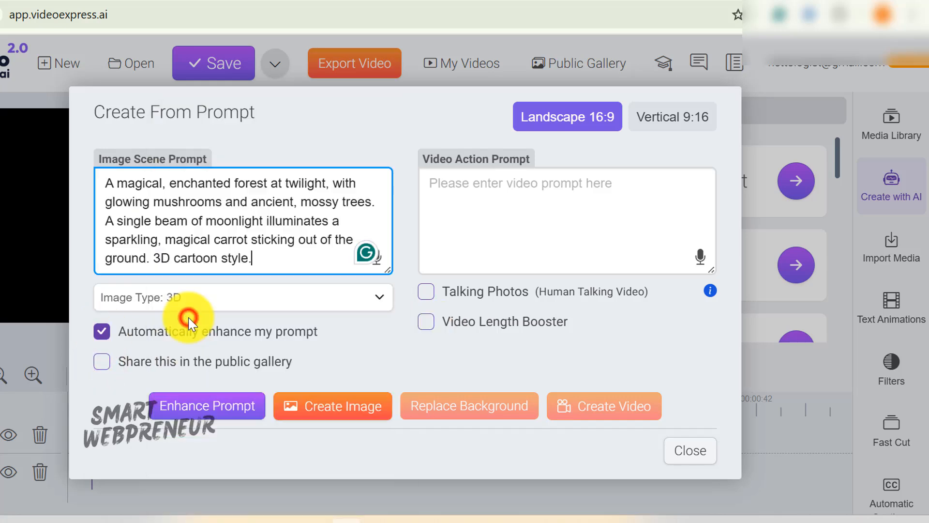
left_click(281, 263)
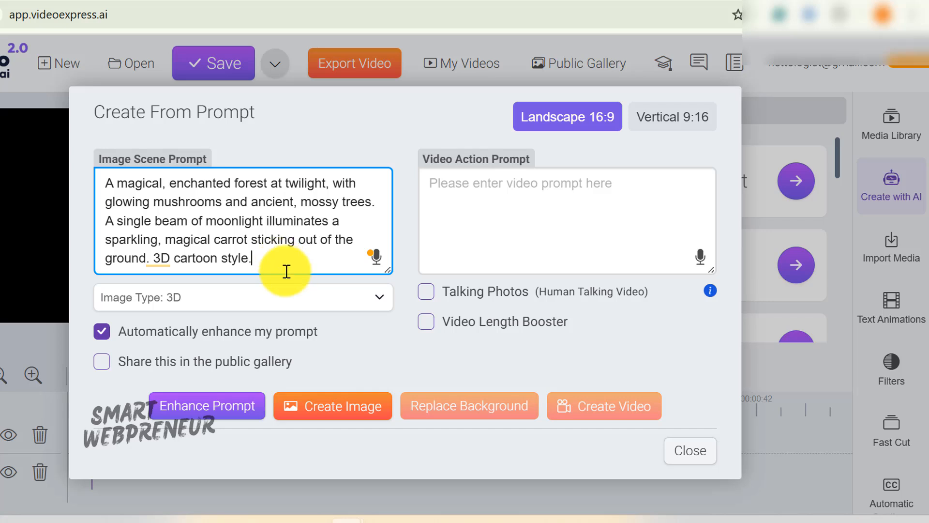
Step: Turn off automatic prompt enhancement and generate the enchanted forest image from the scene prompt
left_click(101, 334)
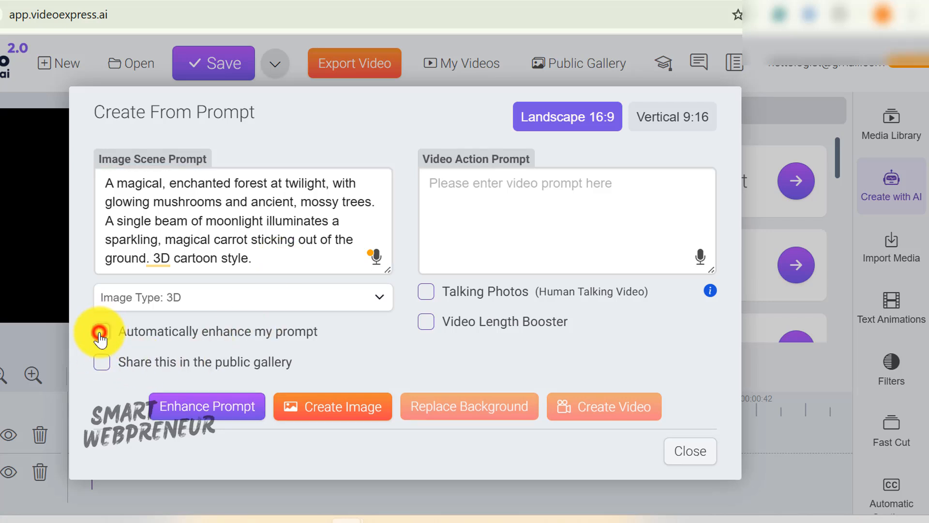
left_click(213, 197)
left_click(247, 243)
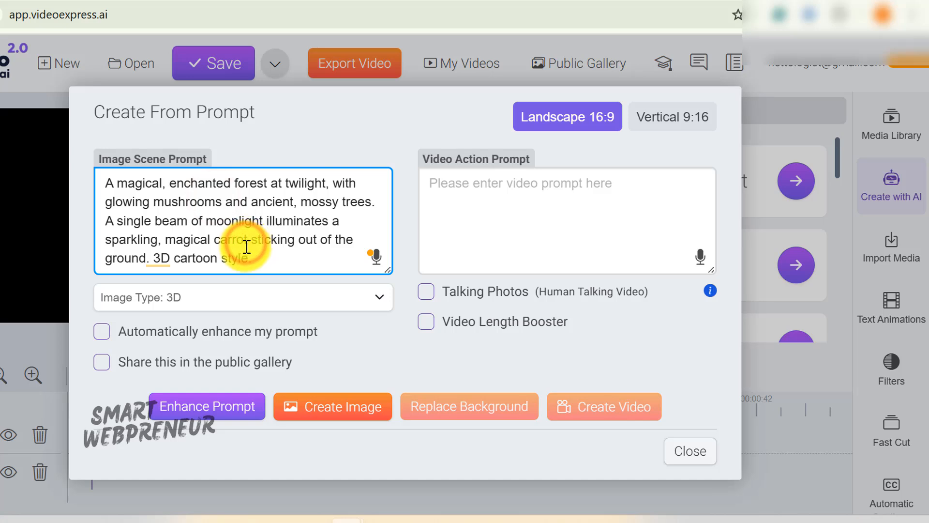
left_click_drag(245, 240, 300, 240)
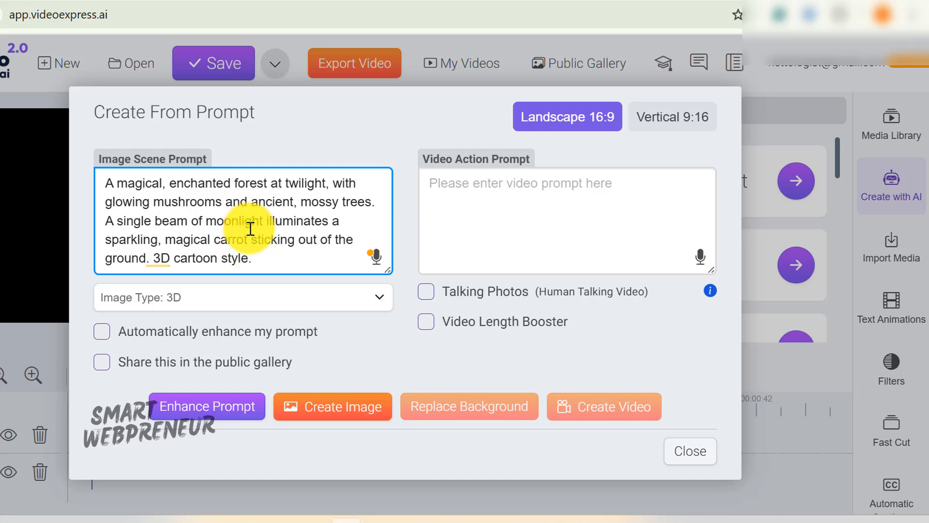
left_click(344, 406)
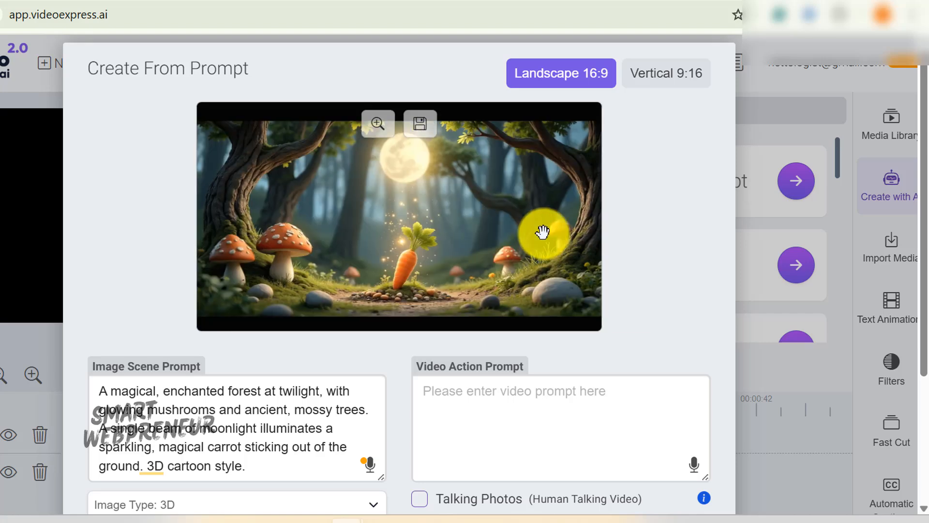
Step: Create a video from the magical carrot image with Video Length Booster on and no action prompt, and close the generation dialog
scroll(542, 232, "down", 4)
left_click(417, 356)
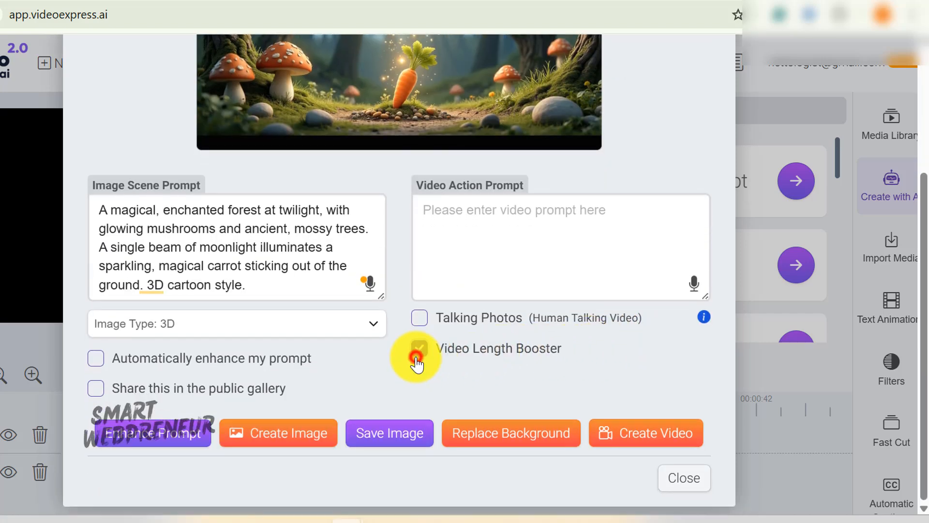
left_click(638, 437)
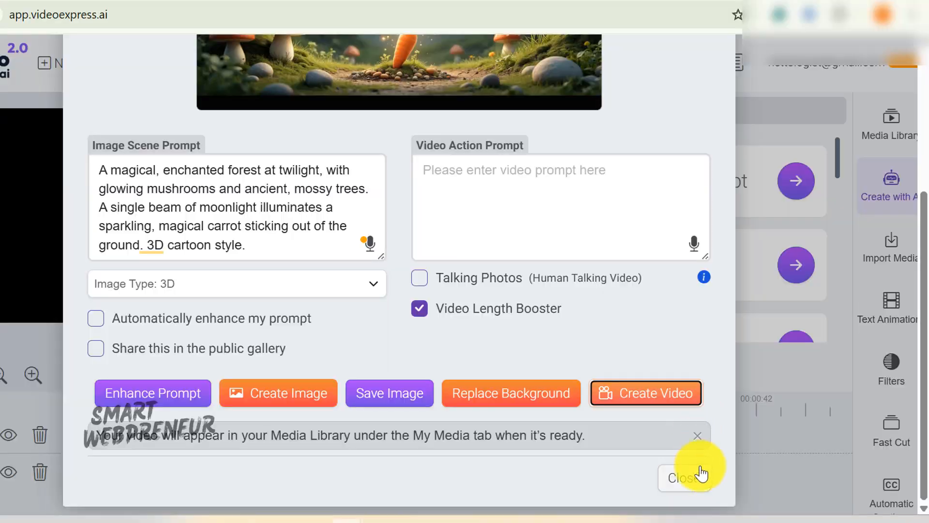
left_click(697, 473)
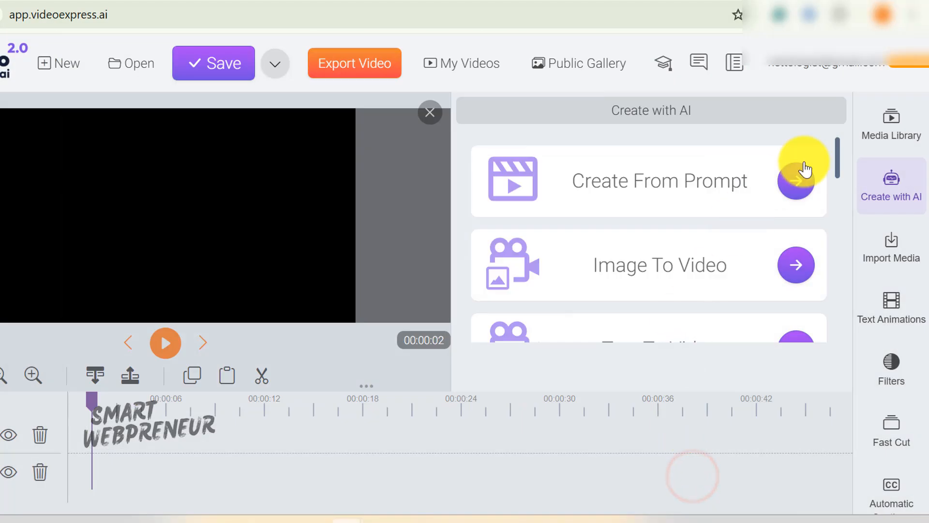
Step: Check the generation progress of the carrot video and the existing bunny clips in the My AI Videos folder
left_click(907, 150)
scroll(743, 218, "down", 2)
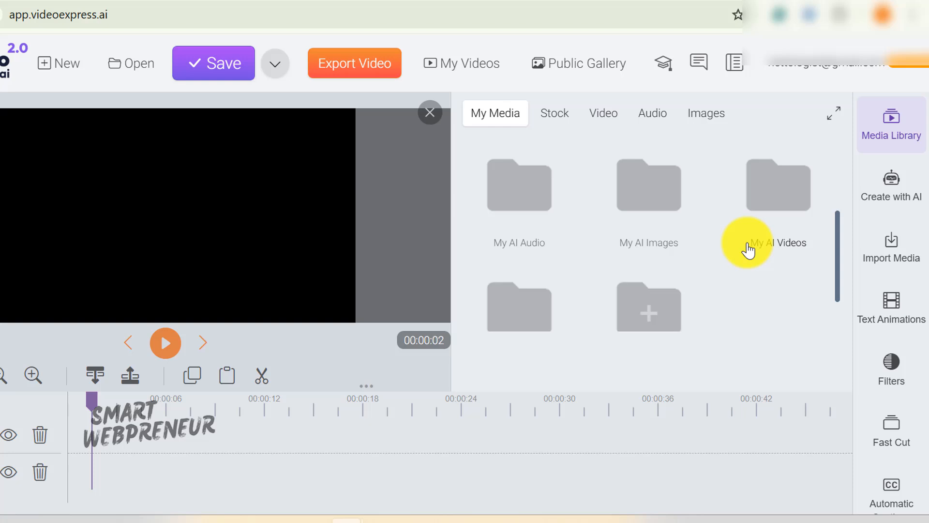
left_click(766, 198)
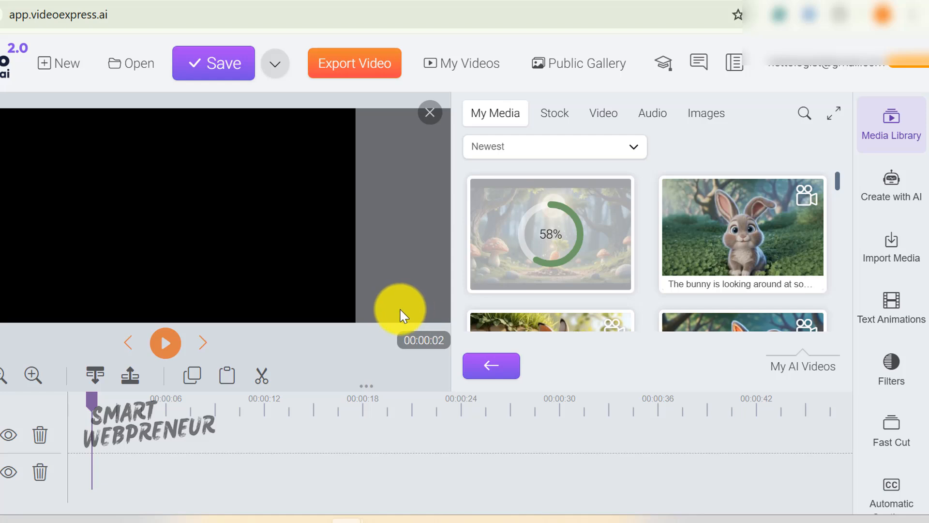
scroll(712, 209, "down", 2)
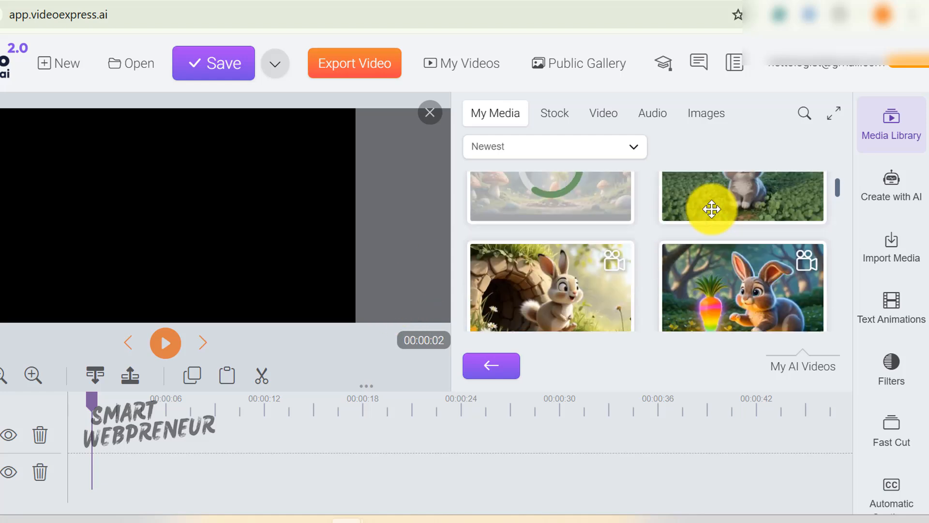
scroll(718, 227, "up", 3)
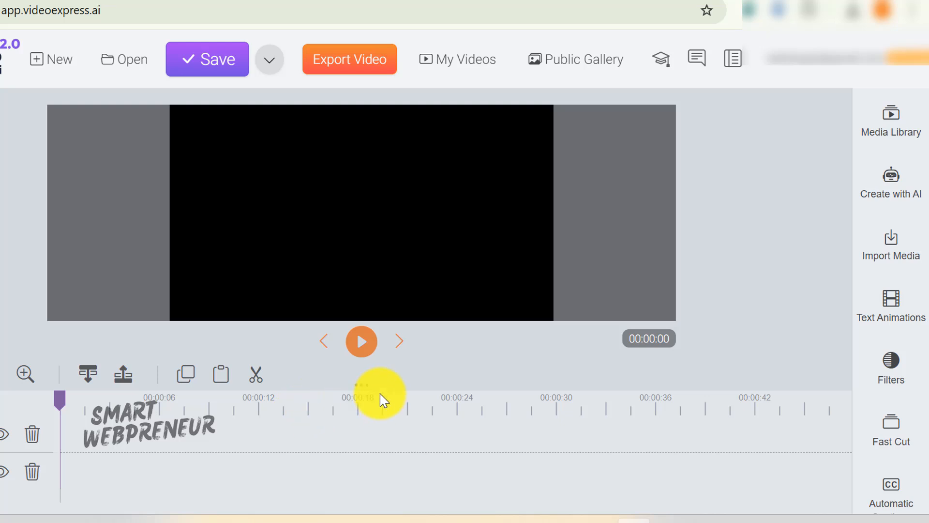
Step: Enter the Text to Speech script "The cute bunny thought he knew every corner of his enchanted forest. But the discovery under the moonlight would change everything."
mouse_move(361, 385)
left_mouse_down()
mouse_move(365, 435)
mouse_move(361, 384)
left_mouse_up()
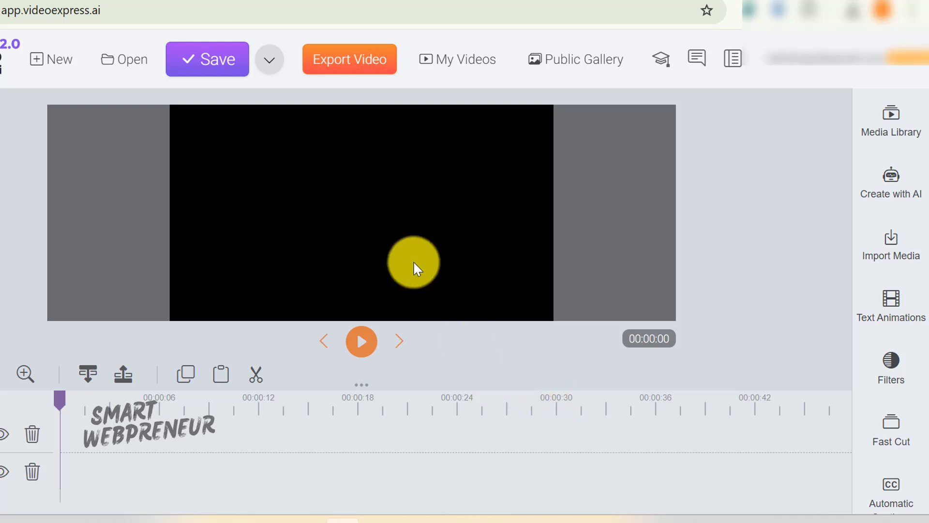
left_click(892, 247)
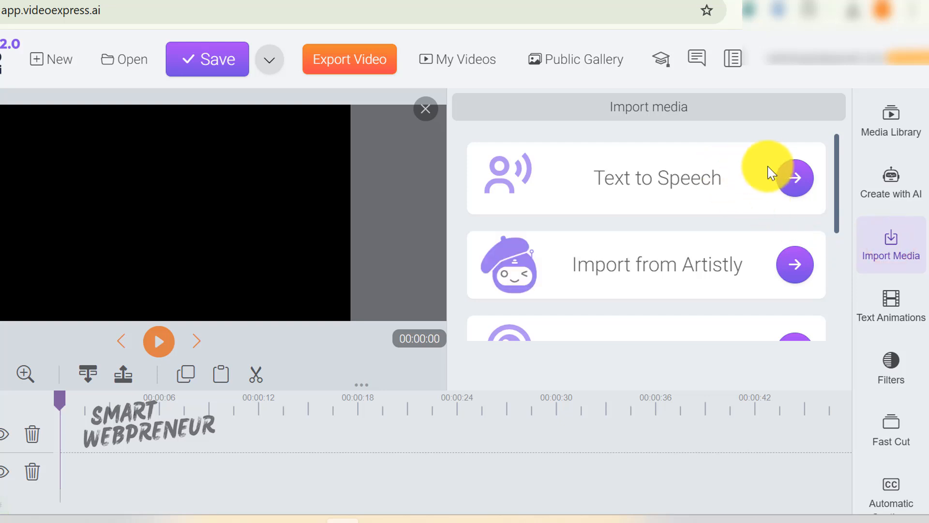
left_click(797, 180)
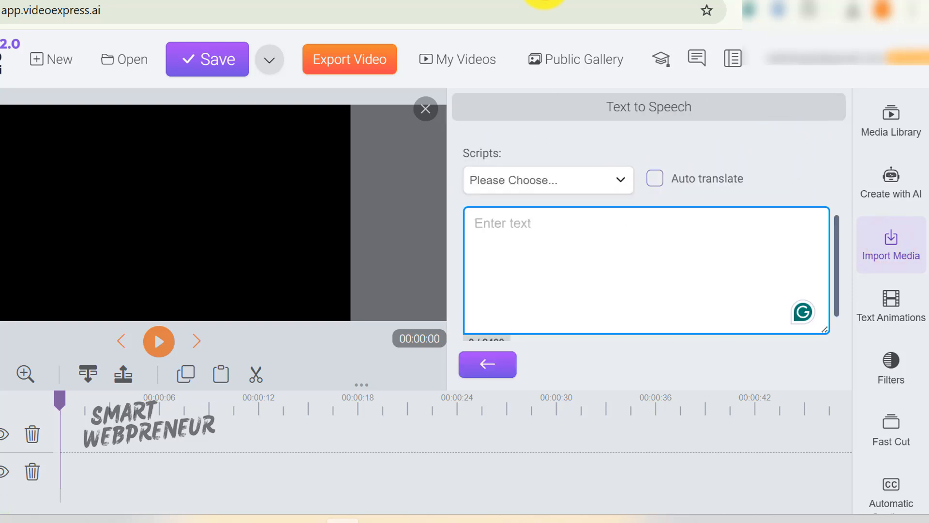
right_click(559, 235)
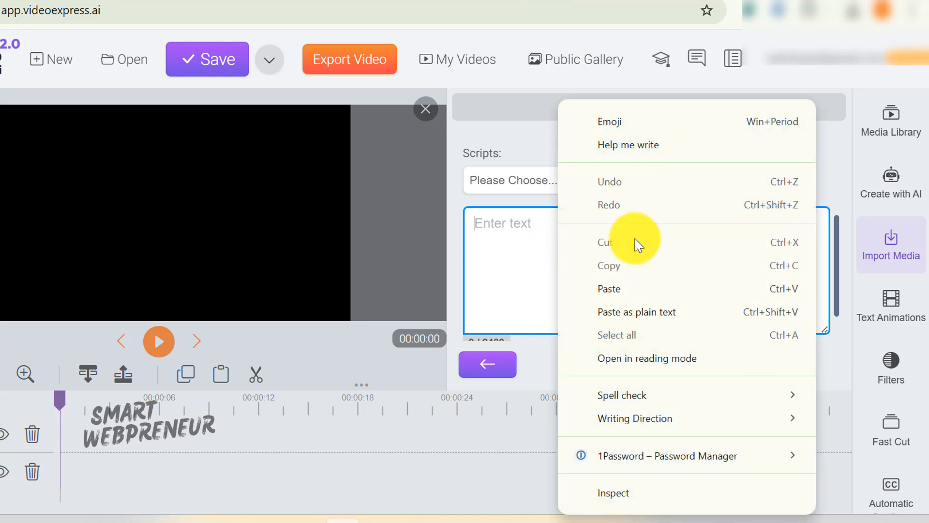
left_click(637, 319)
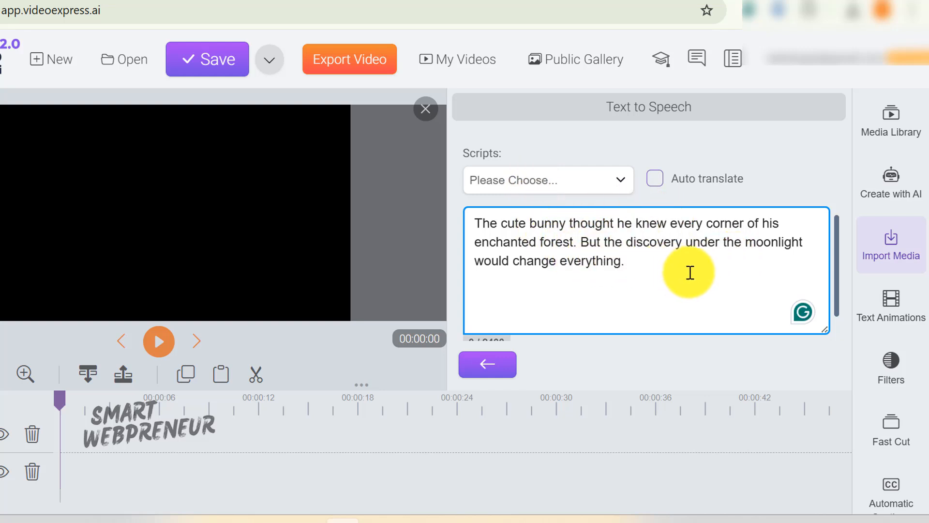
Step: Set the Text to Speech voice for the bunny narration to Kai
scroll(690, 273, "up", 3)
scroll(689, 276, "up", 2)
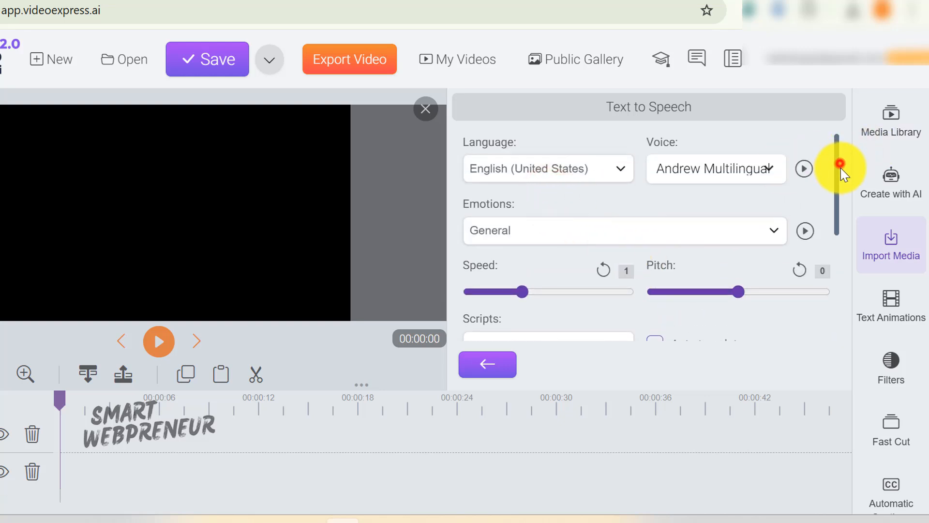
left_click_drag(841, 164, 841, 202)
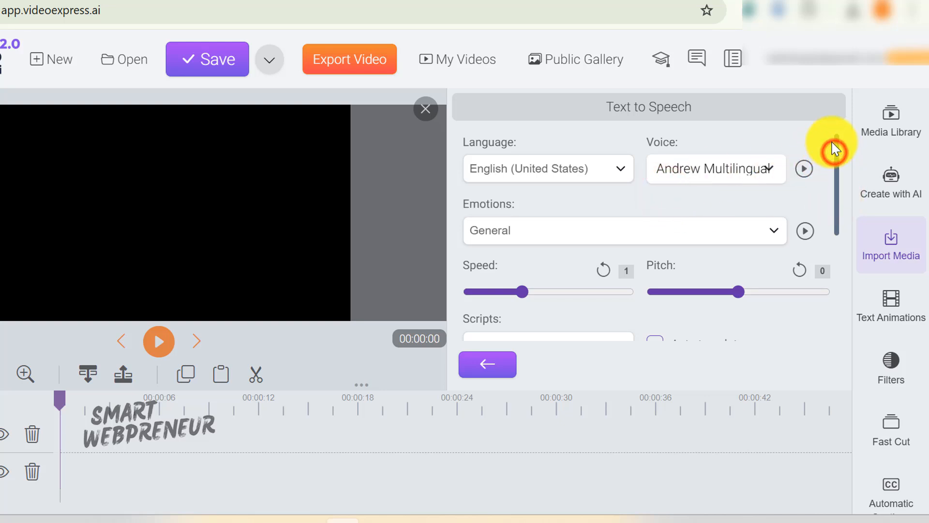
left_click(750, 168)
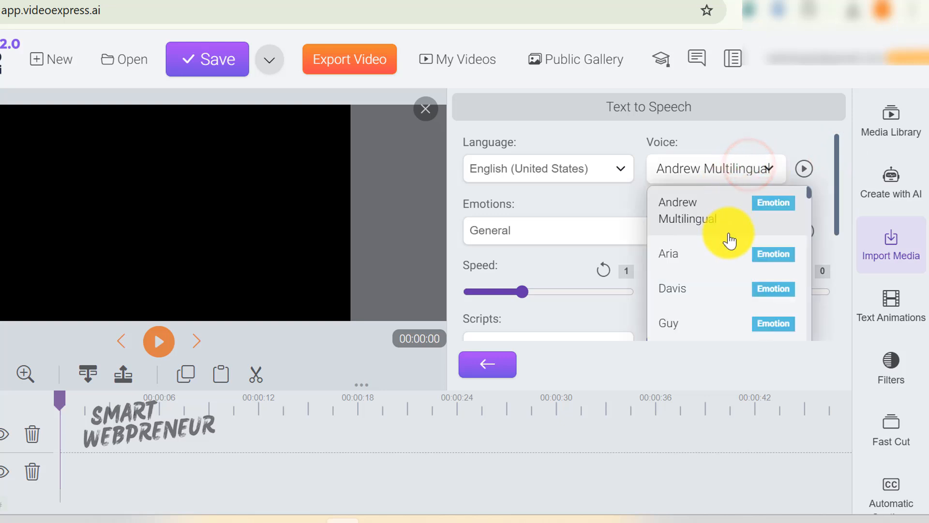
scroll(730, 241, "down", 2)
scroll(716, 249, "down", 2)
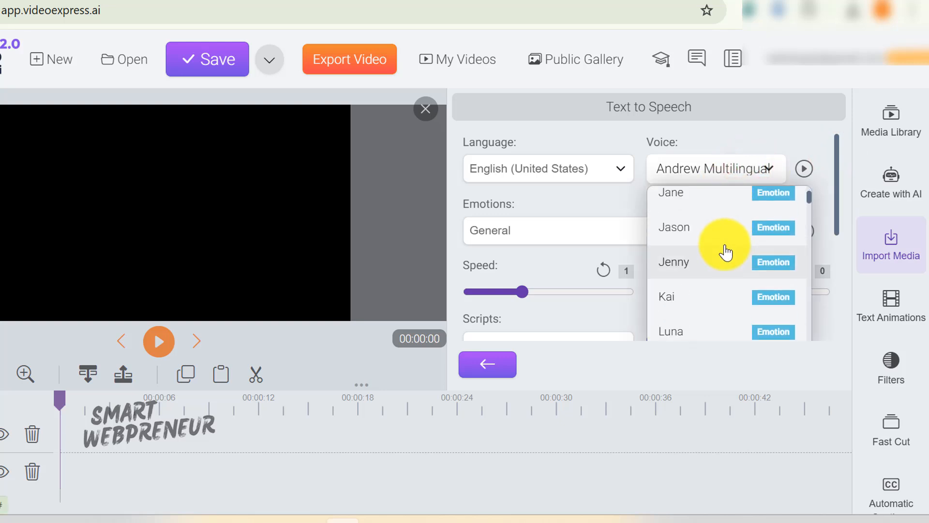
scroll(726, 251, "down", 2)
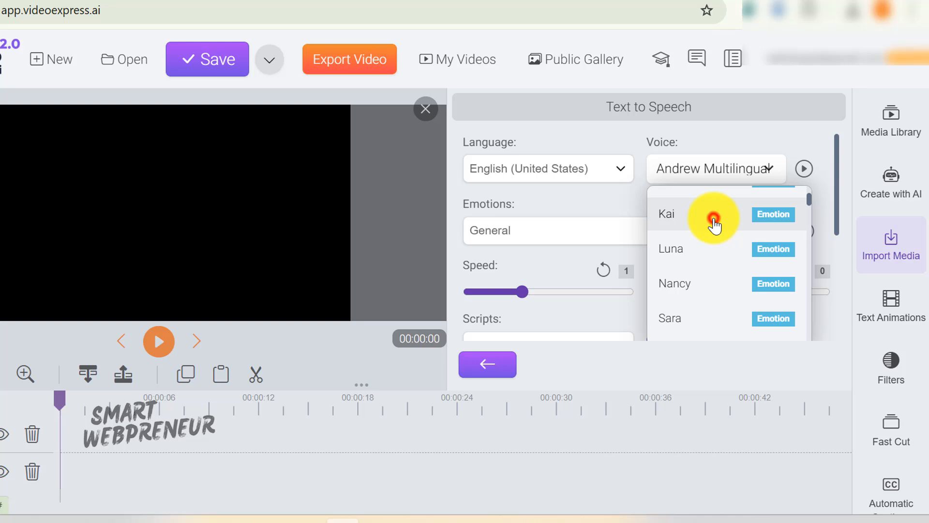
left_click(715, 225)
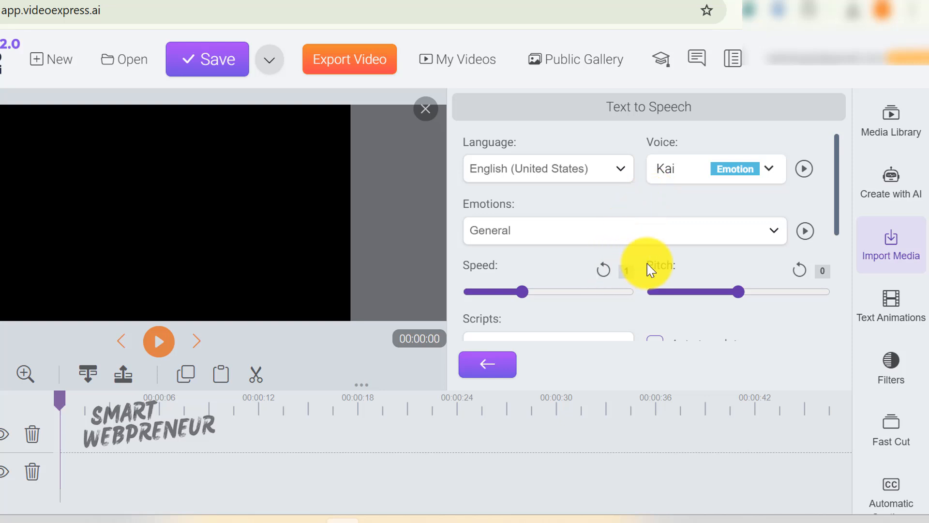
Step: Import the bunny narration script as speech
scroll(634, 263, "down", 3)
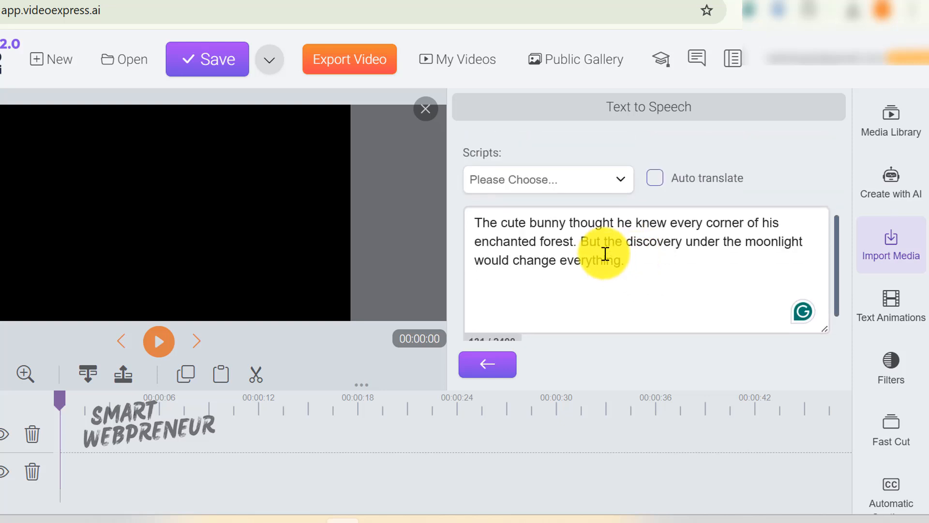
scroll(632, 247, "down", 1)
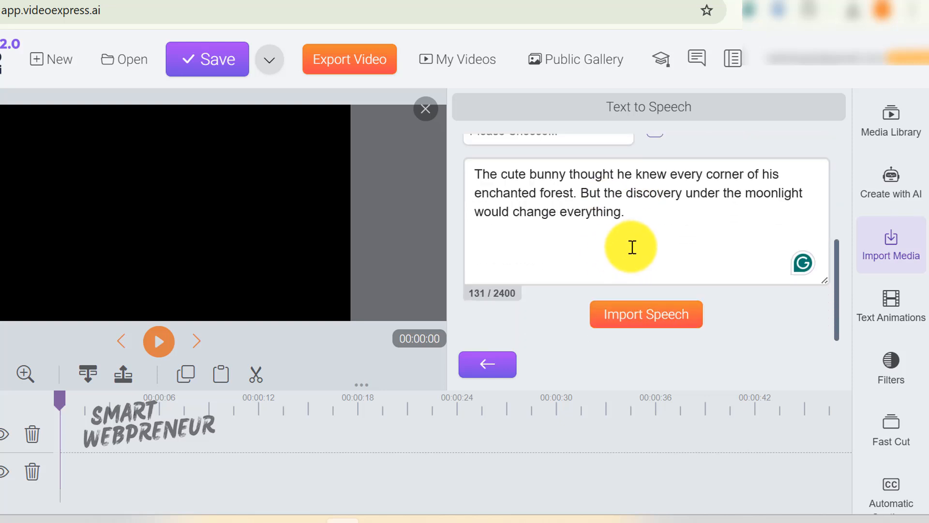
left_click(647, 319)
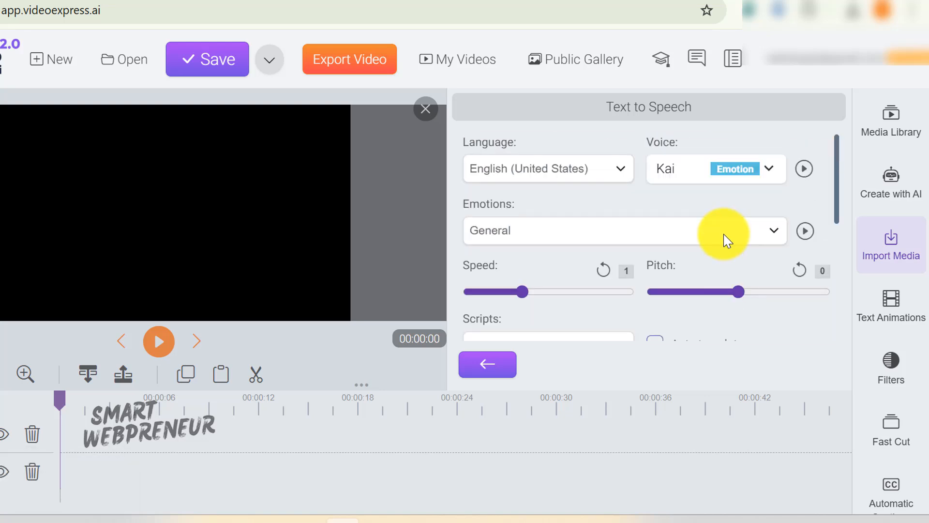
Step: Place the new bunny narration from the My AI Audio folder at the start of the lower timeline track
left_click(876, 130)
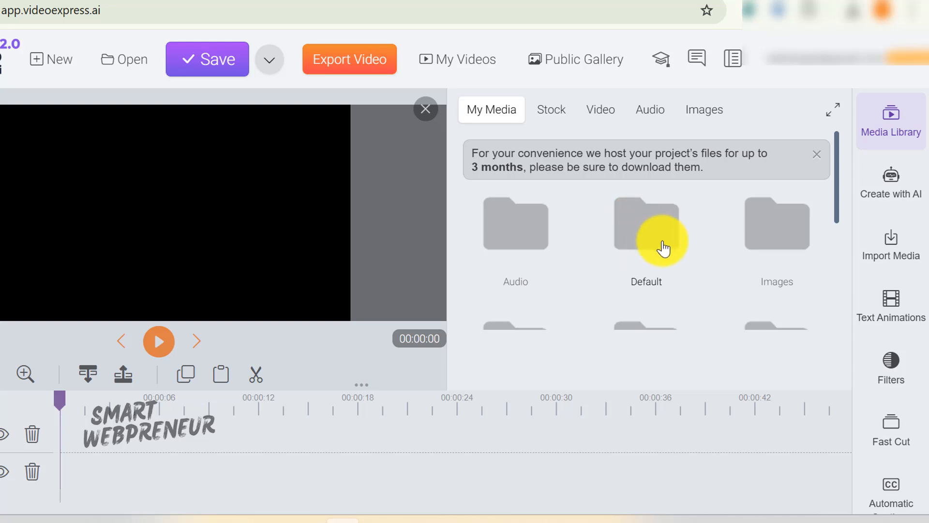
scroll(639, 233, "down", 3)
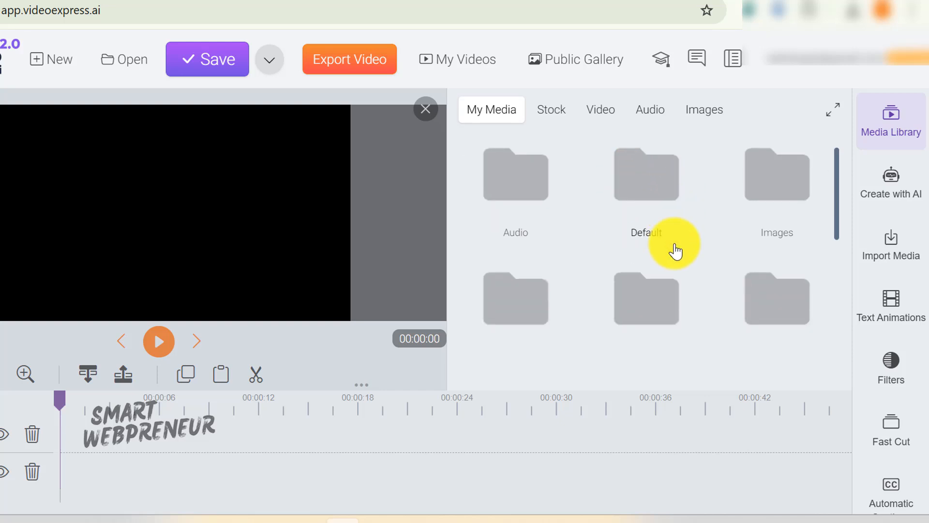
left_click(518, 187)
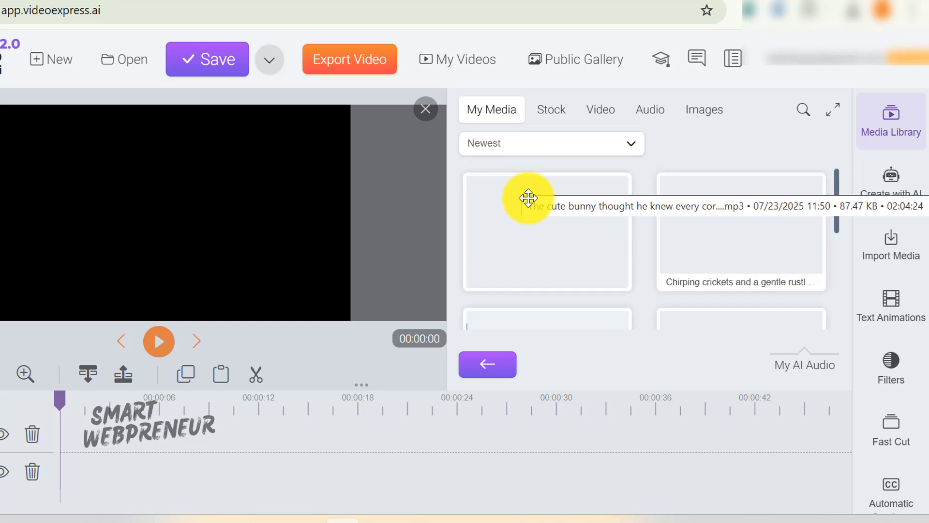
scroll(567, 240, "down", 1)
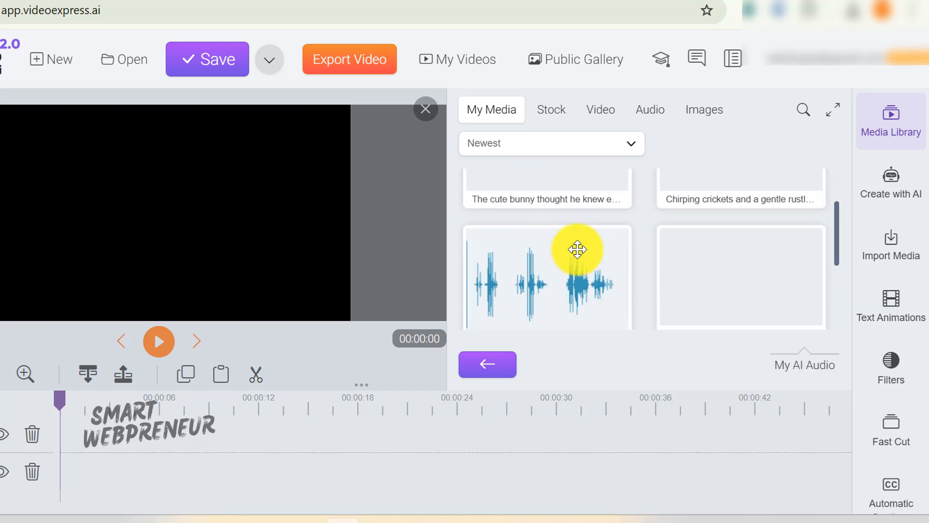
scroll(578, 249, "up", 1)
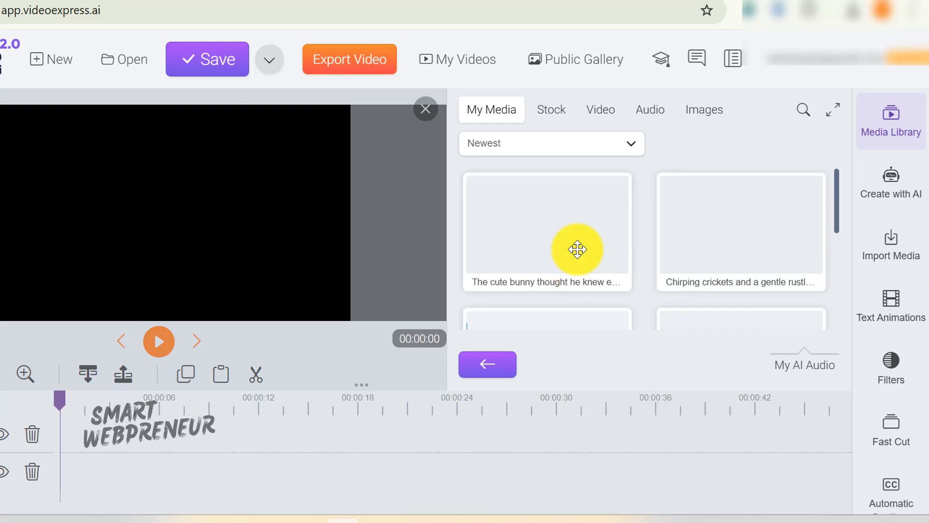
left_click_drag(574, 236, 99, 495)
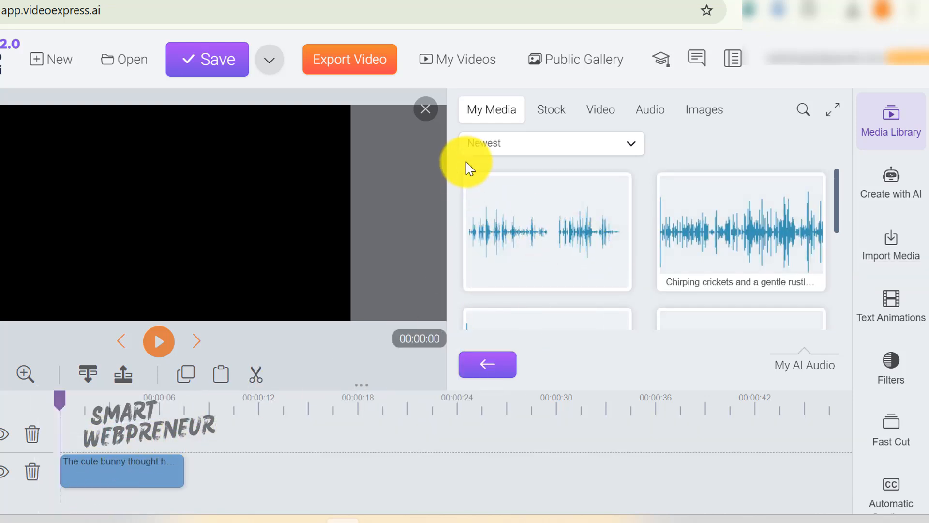
Step: Place the clip of the bunny looking around from My AI Videos at the start of the track above the narration
left_click(496, 361)
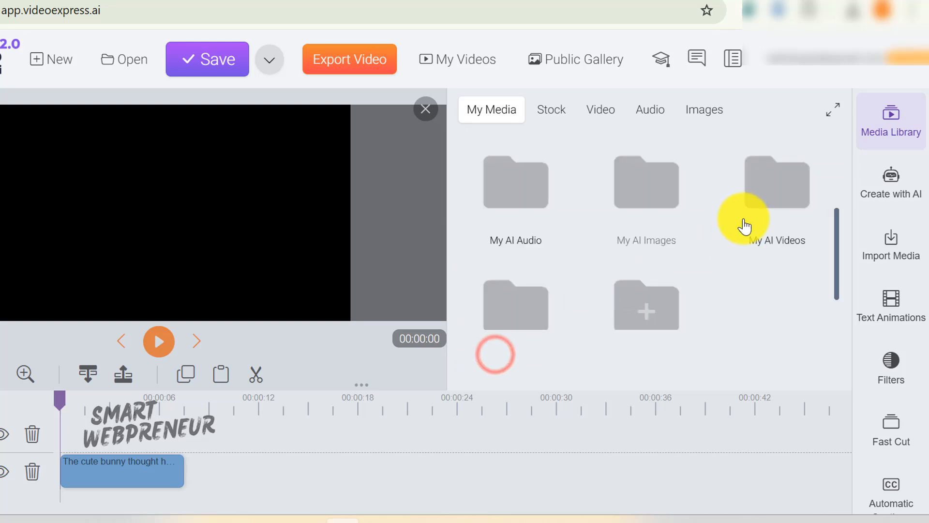
left_click(763, 193)
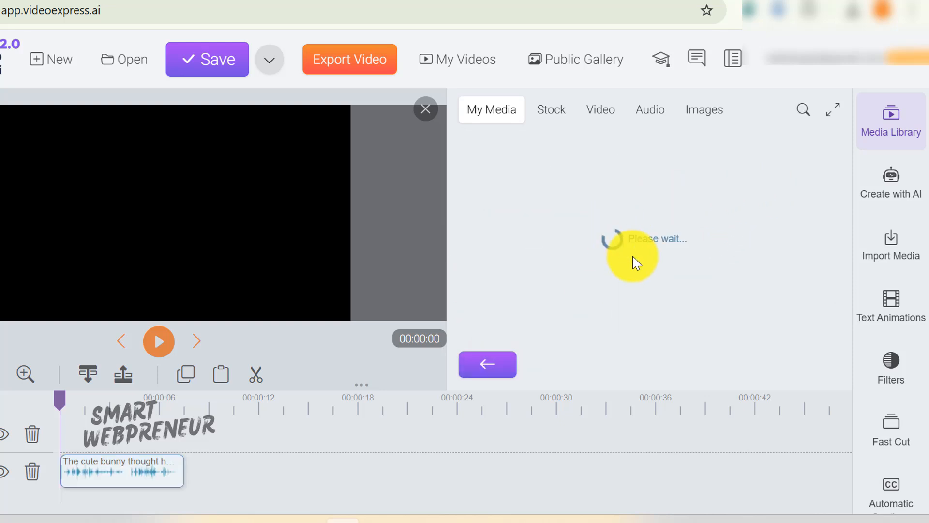
left_click_drag(736, 222, 106, 435)
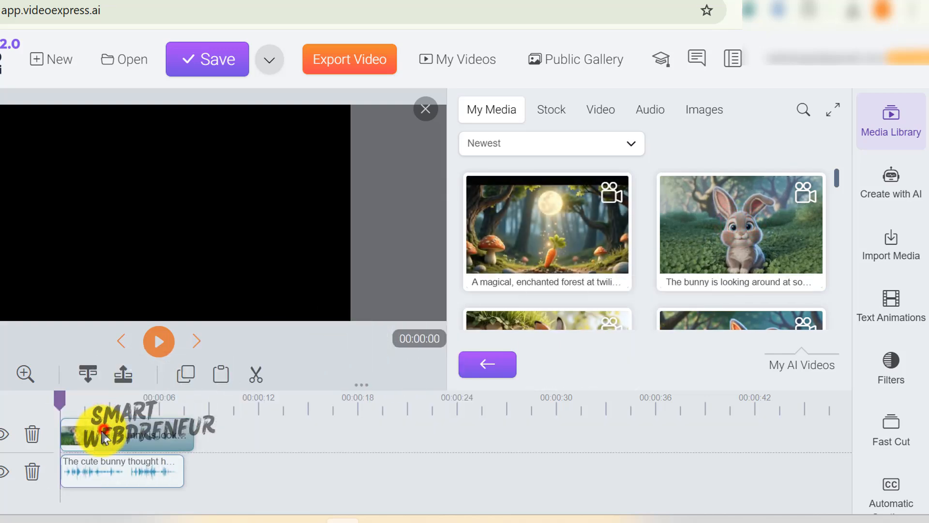
Step: Play the timeline to preview the bunny clip together with its narration
left_click(162, 350)
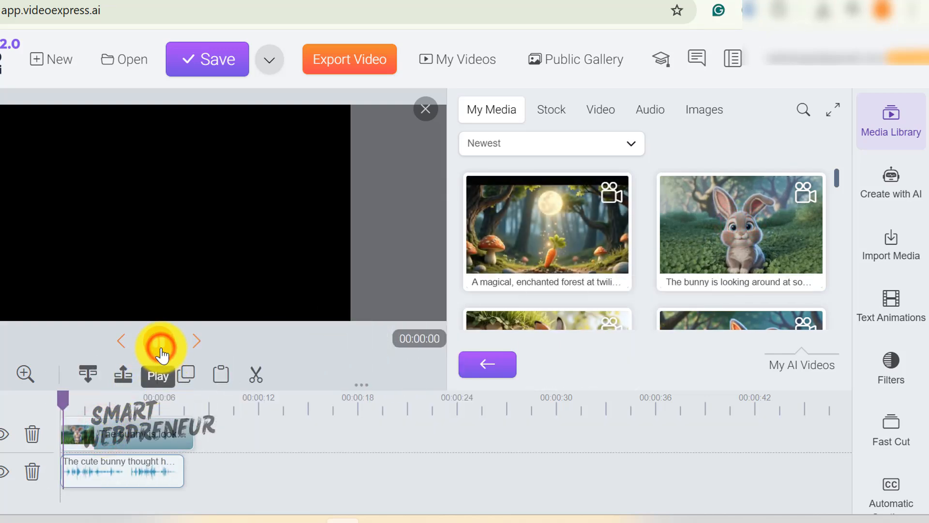
left_click(161, 349)
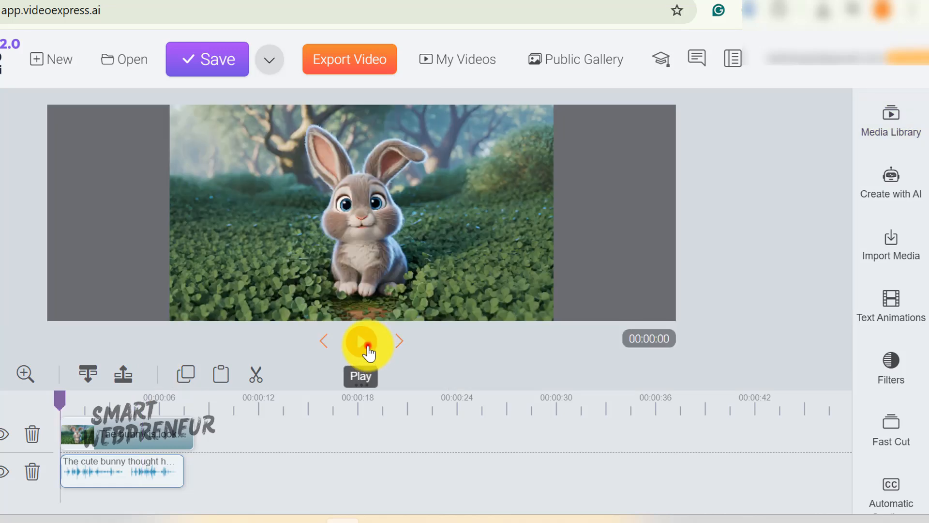
left_click(366, 348)
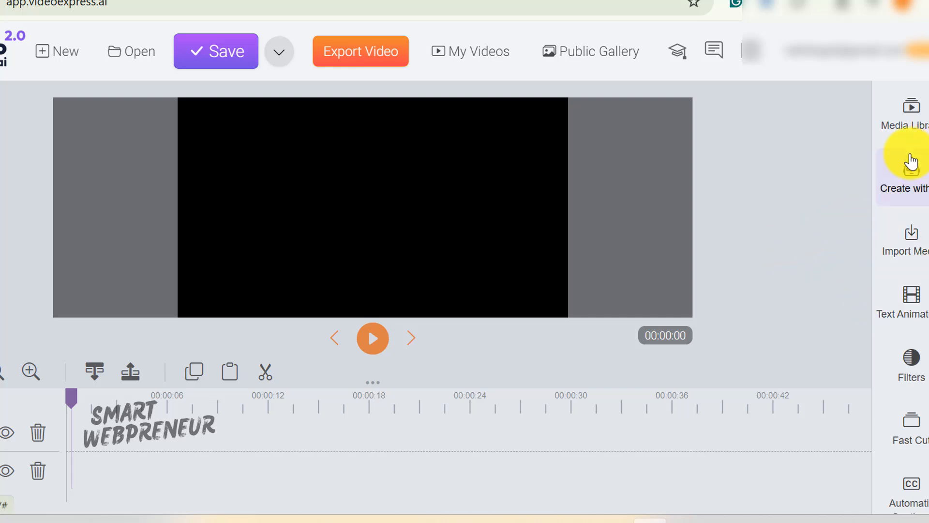
Step: Open the Human Talking Video tool among the AI creation options
left_click(912, 187)
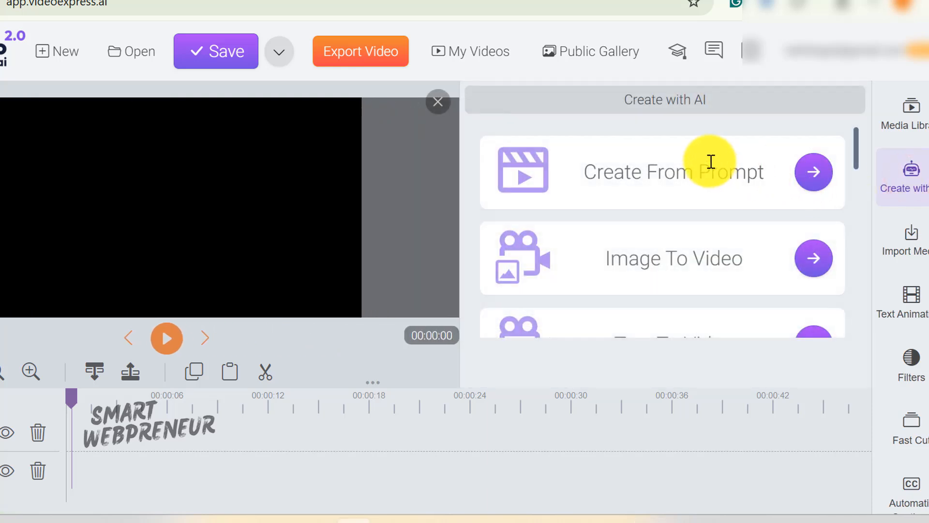
scroll(716, 160, "down", 3)
scroll(717, 160, "down", 5)
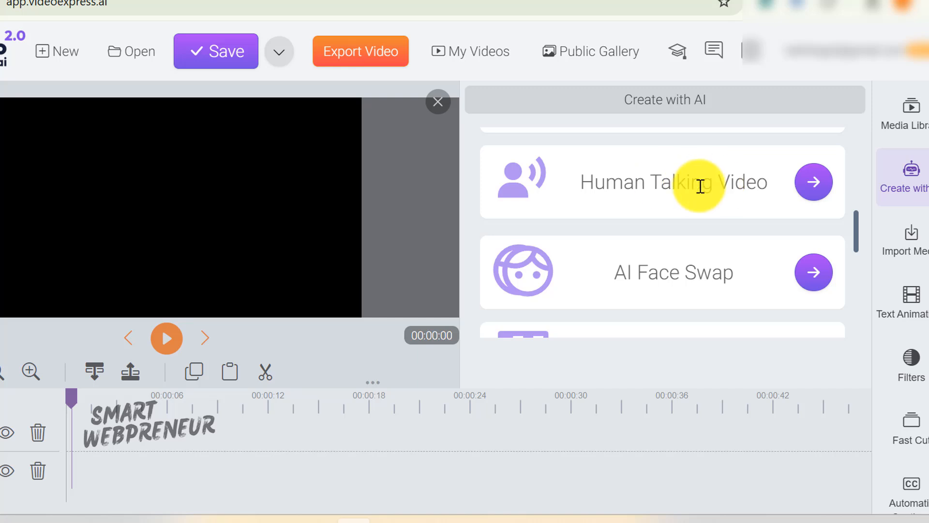
left_click(812, 192)
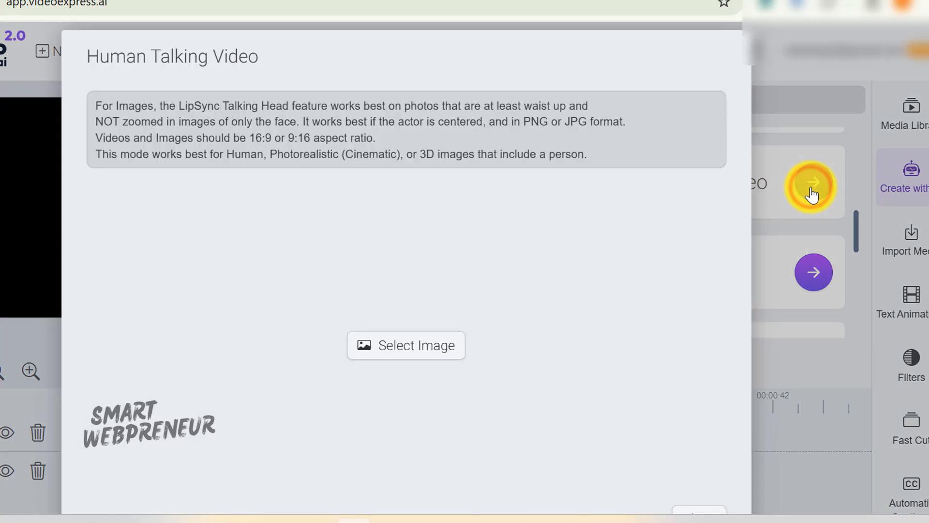
Step: Choose the 3D cartoon image of the man holding a coffee cup as the source for the talking video
left_click(398, 304)
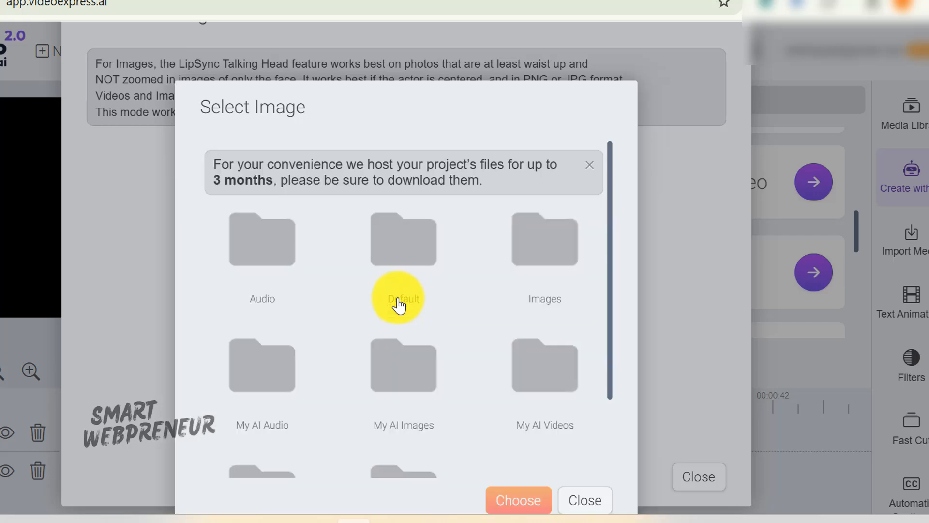
left_click(517, 250)
scroll(489, 298, "down", 2)
left_click(310, 392)
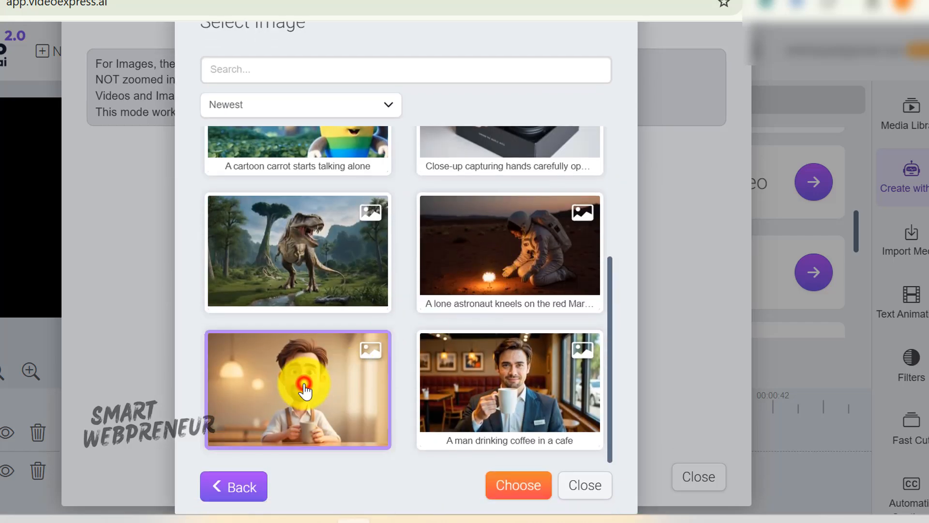
left_click(522, 489)
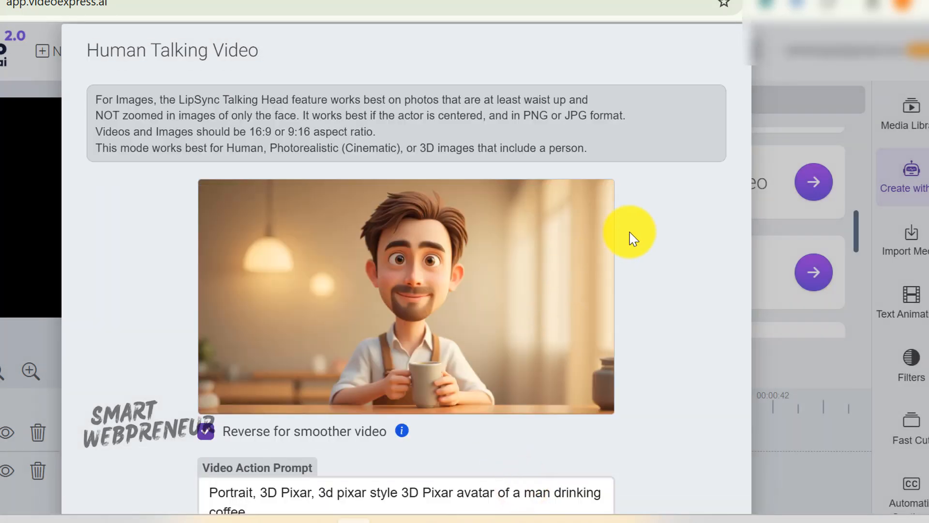
Step: Keep the existing video action prompt with Reverse for smoother video on, and proceed to creating the talking video's audio
scroll(632, 241, "down", 4)
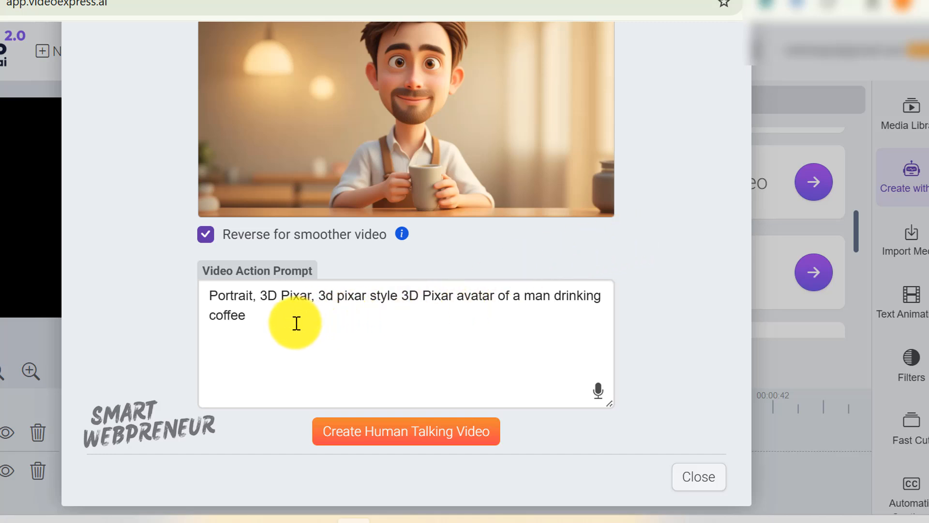
left_click(296, 323)
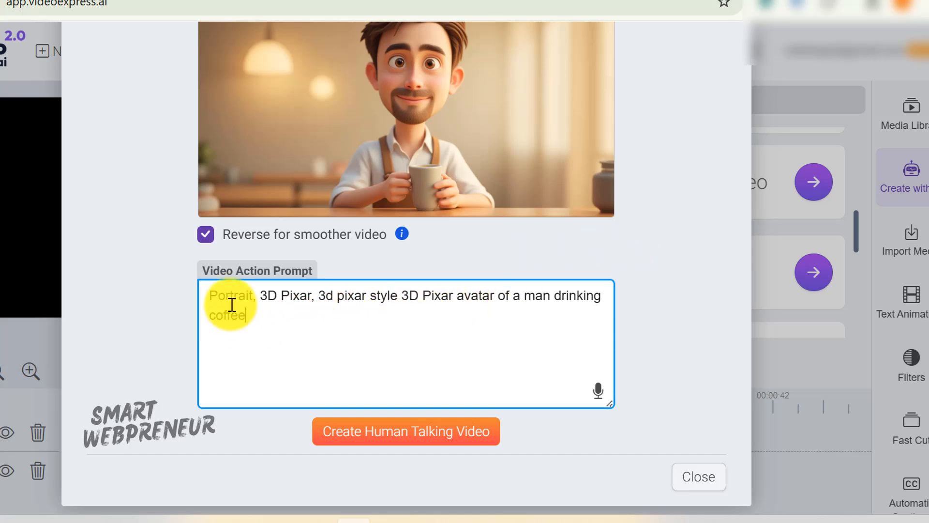
left_click(230, 300)
left_click(266, 305)
left_click(265, 323)
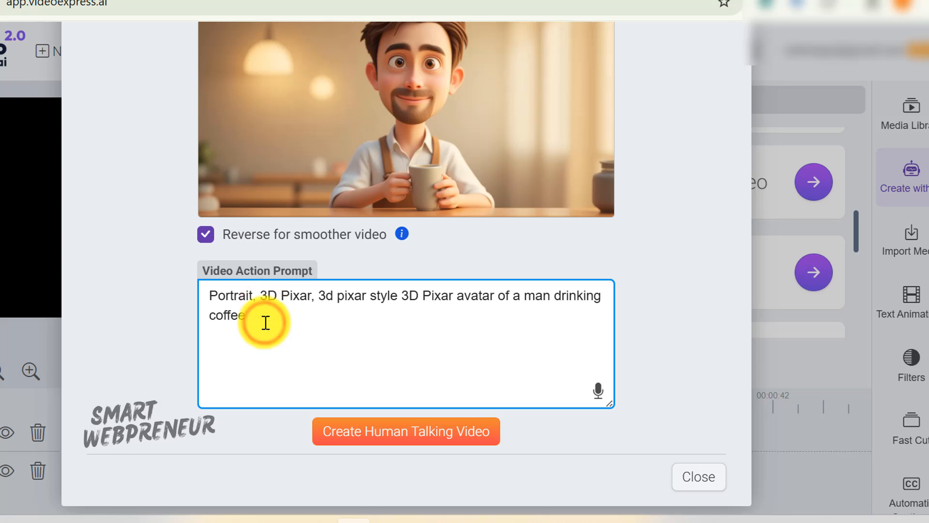
left_click(421, 431)
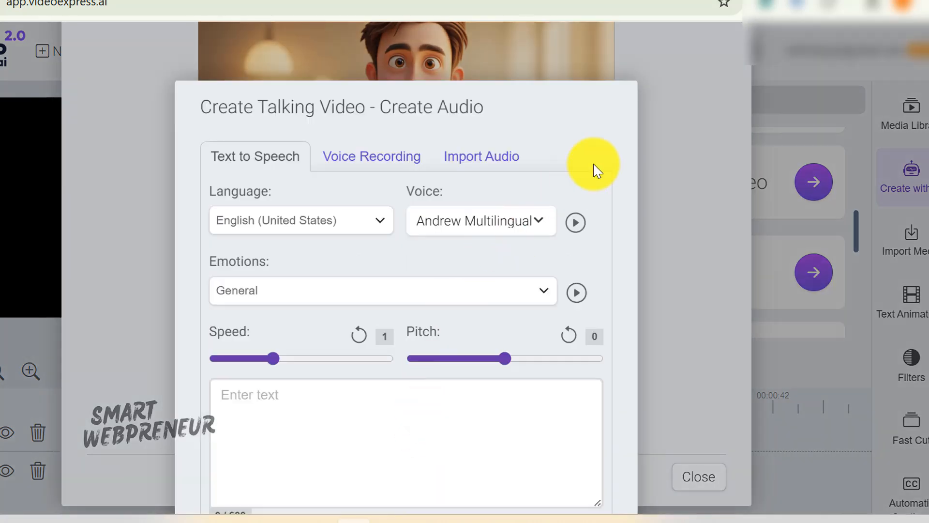
Step: Enter the talking video's speech text "This carrot... It's sparkling. I wonder what it tastes like?"
scroll(605, 152, "down", 2)
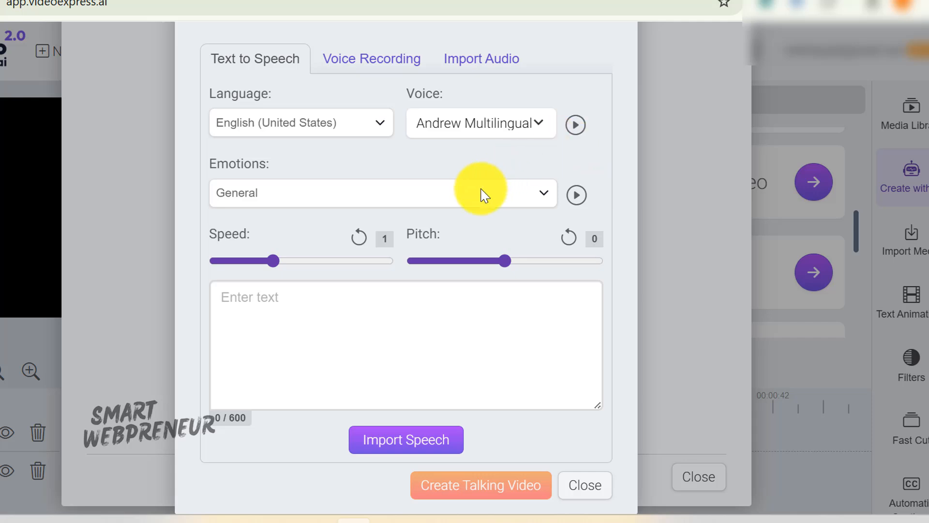
right_click(297, 318)
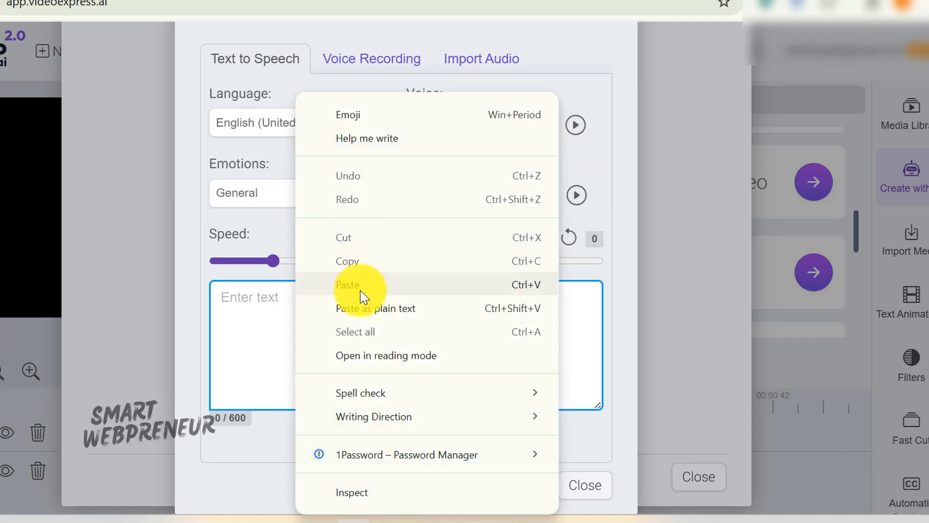
left_click(363, 308)
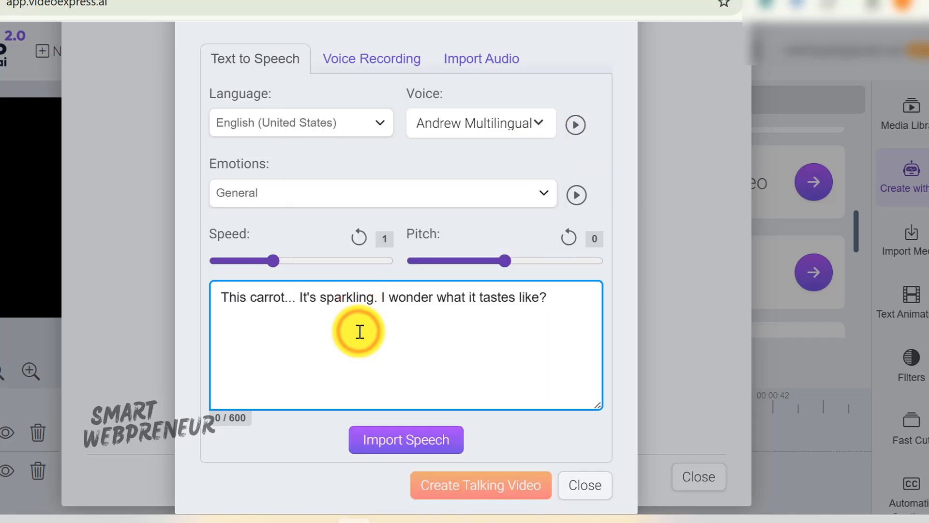
left_click(569, 342)
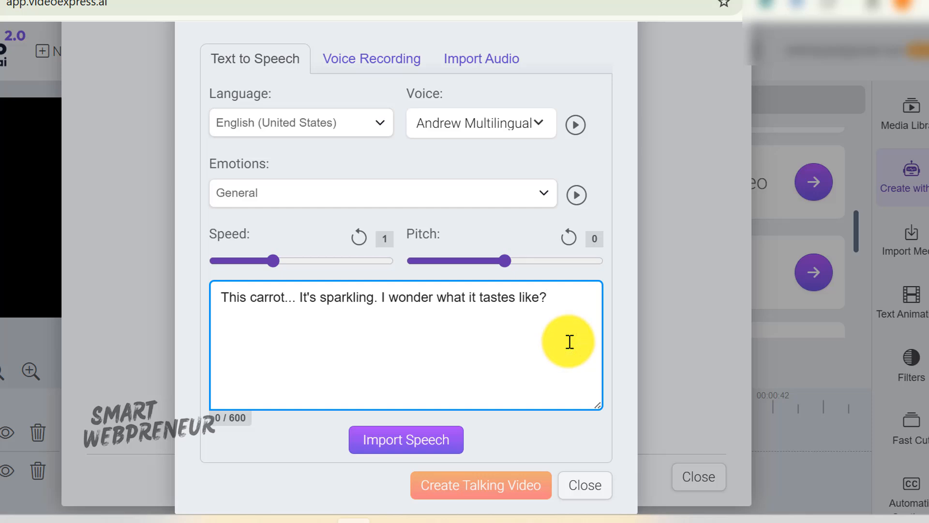
Step: Choose the Kai voice for the talking video's text-to-speech audio
left_click(504, 128)
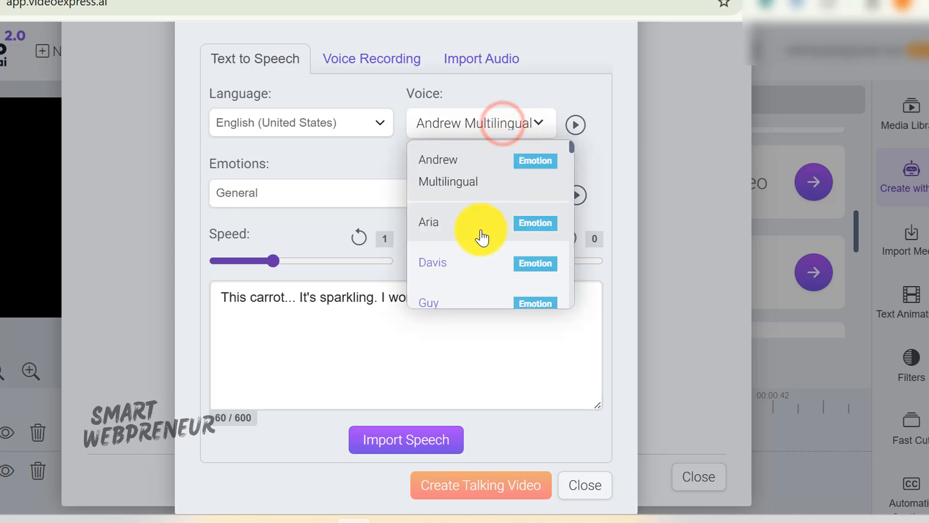
scroll(482, 235, "down", 2)
scroll(479, 268, "down", 2)
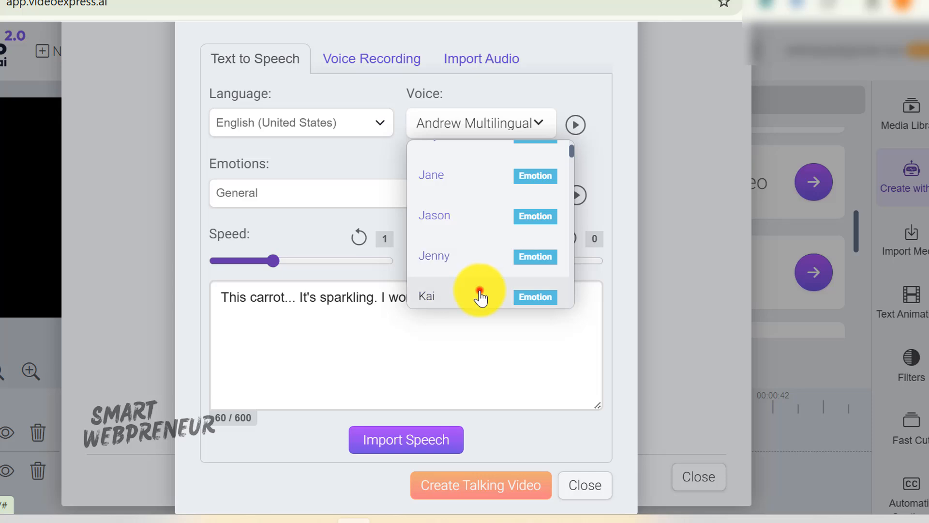
left_click(482, 293)
left_click(523, 346)
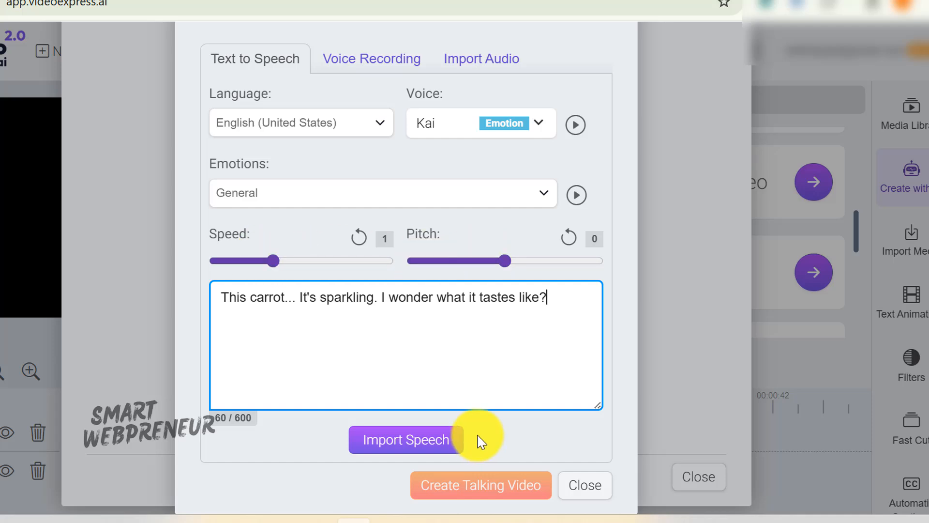
Step: Import the carrot speech as audio and create the man's talking video with it
left_click(413, 442)
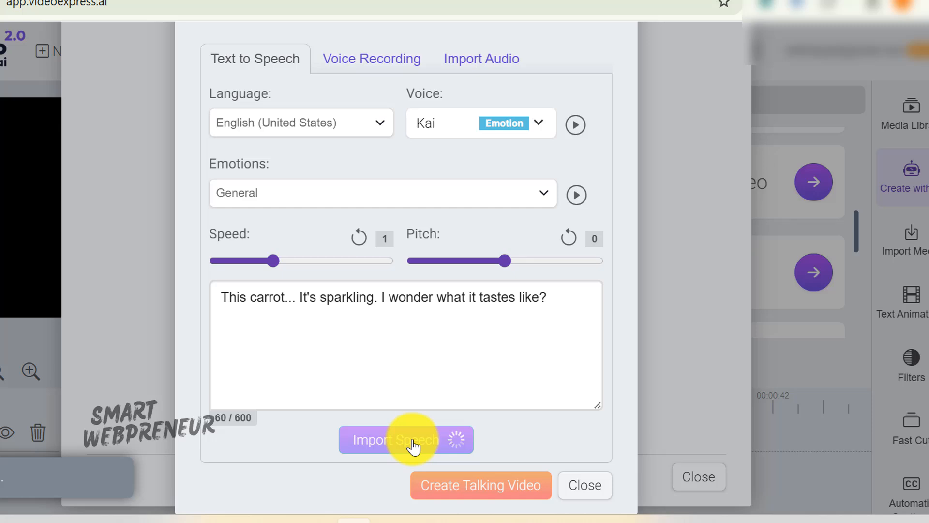
left_click(516, 484)
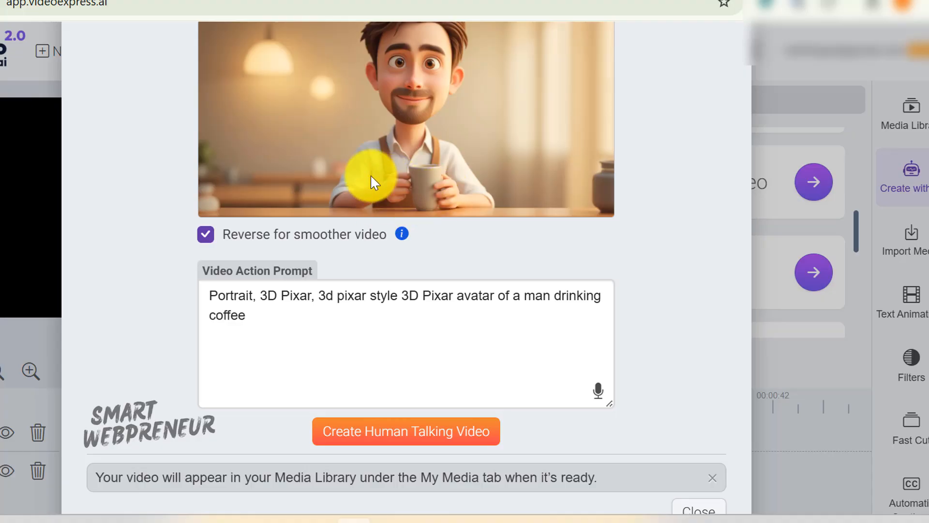
scroll(614, 210, "down", 1)
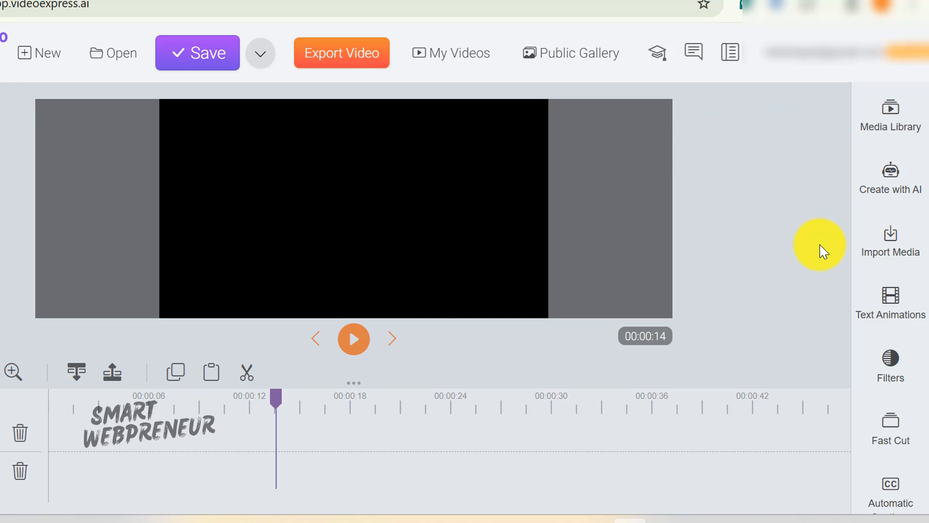
Step: Open the AI Sound Maker among the AI creation options
left_click(890, 199)
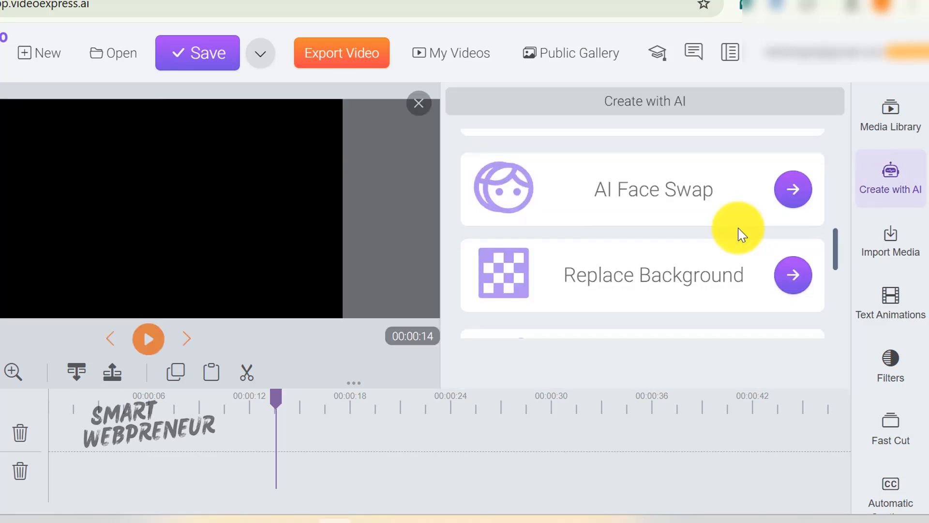
scroll(742, 235, "down", 7)
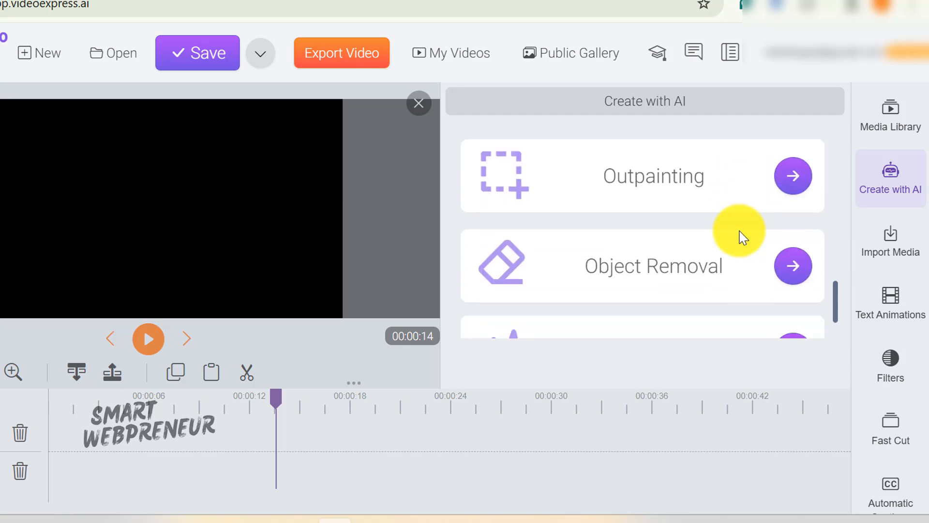
left_click(796, 287)
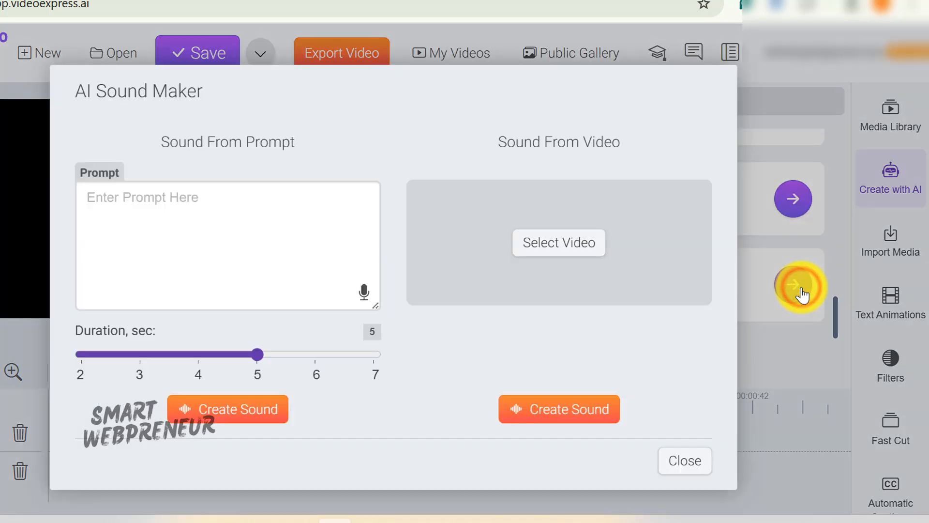
Step: Generate a 5-second sound from the prompt "chirping crickets and a gentle rustle of leaves" and save it to the media library
left_click(234, 213)
type("chirping crickets and a gentle rustle of leaves")
left_click(211, 305)
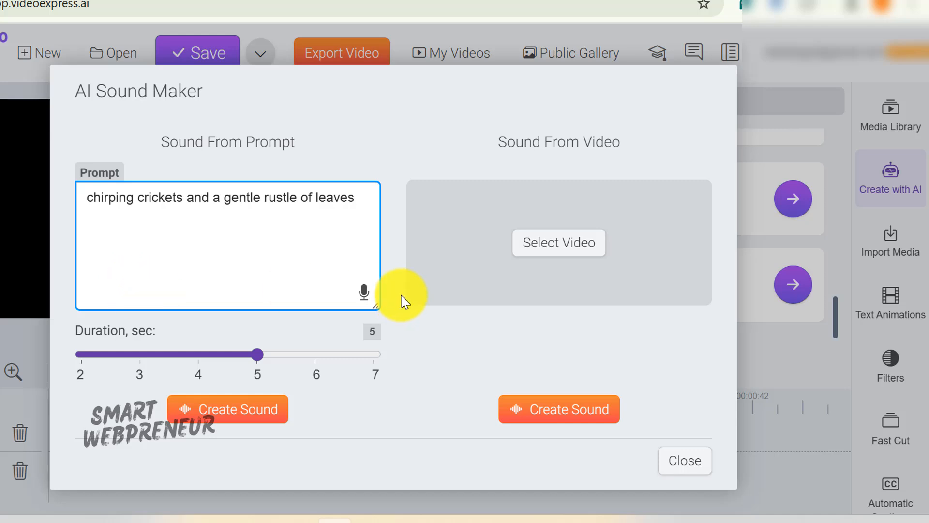
left_click(509, 327)
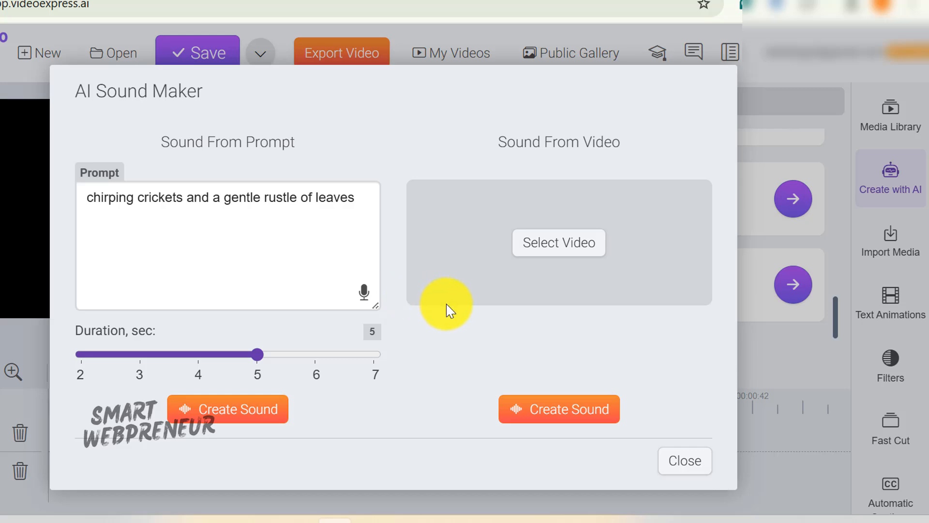
left_click(253, 417)
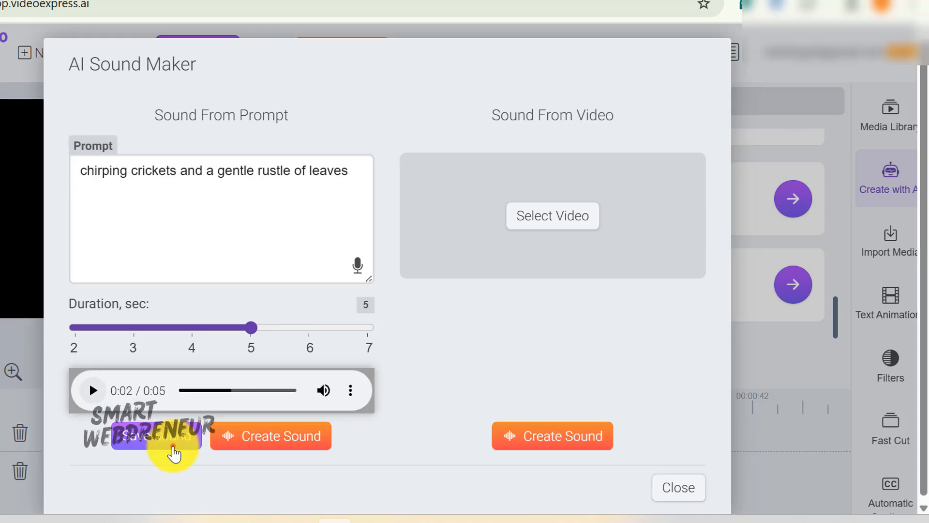
left_click(172, 449)
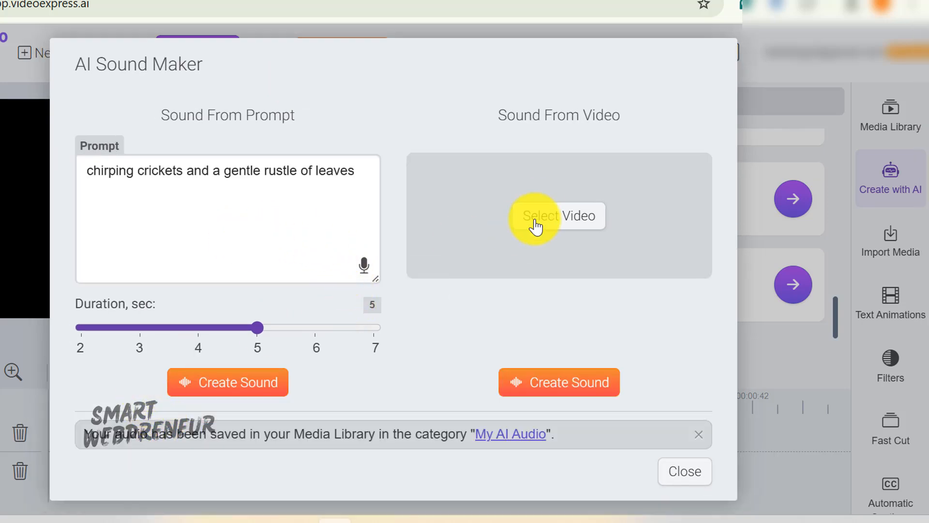
Step: Try the saved chirping crickets sound on the first timeline track, delete the clip and close the media library
left_click(526, 438)
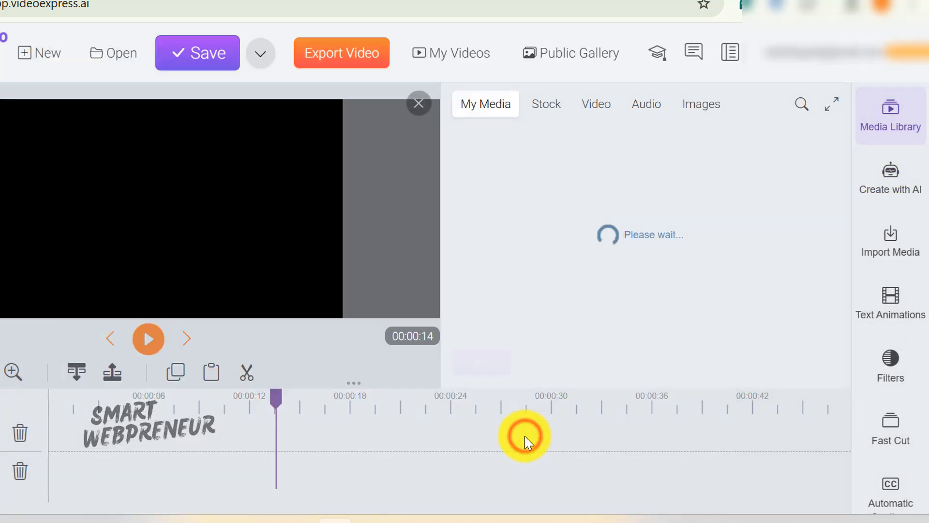
left_click_drag(496, 225, 91, 431)
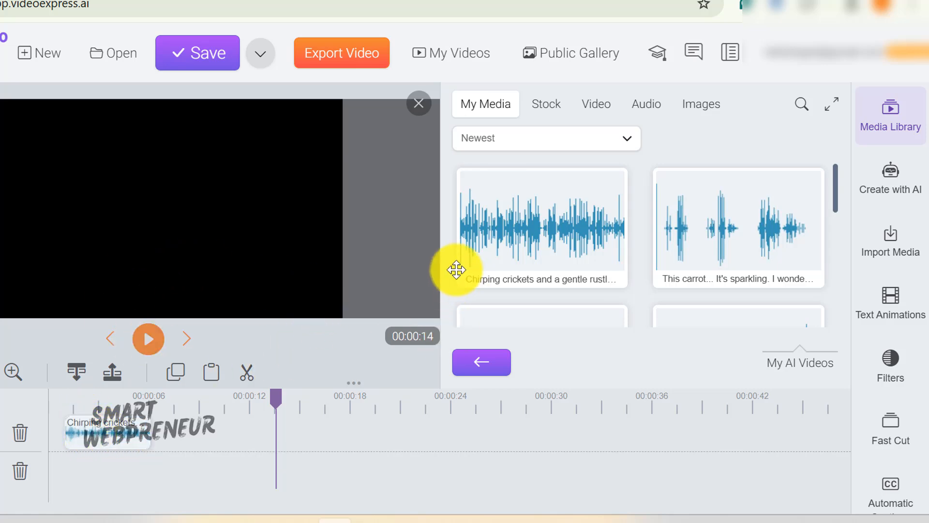
right_click(112, 433)
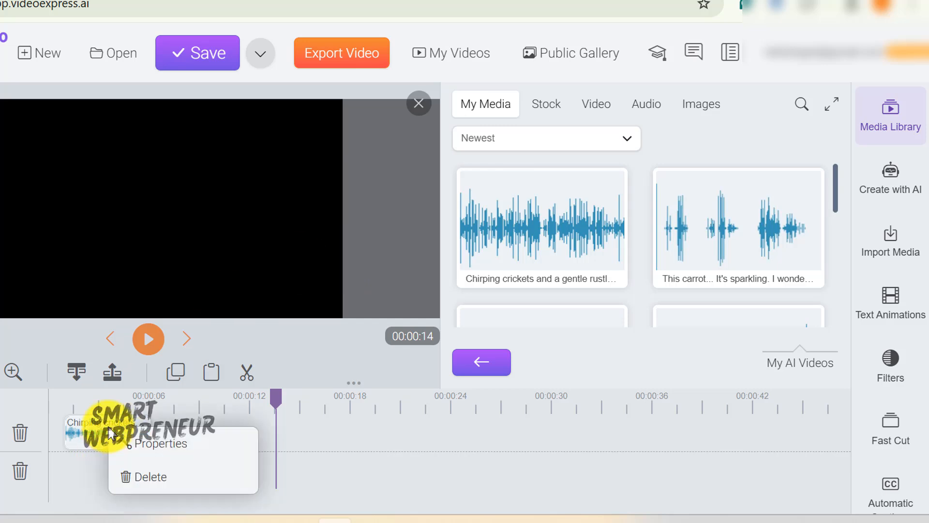
left_click(134, 479)
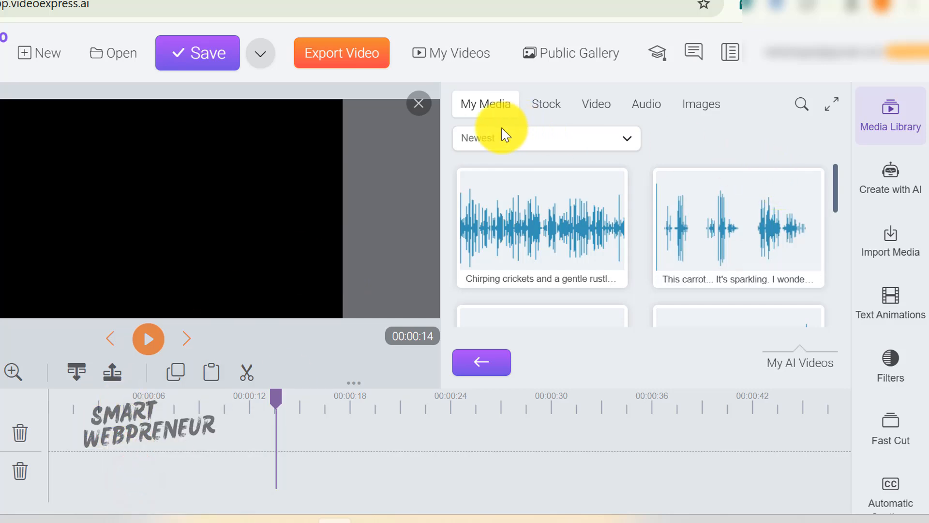
left_click(420, 104)
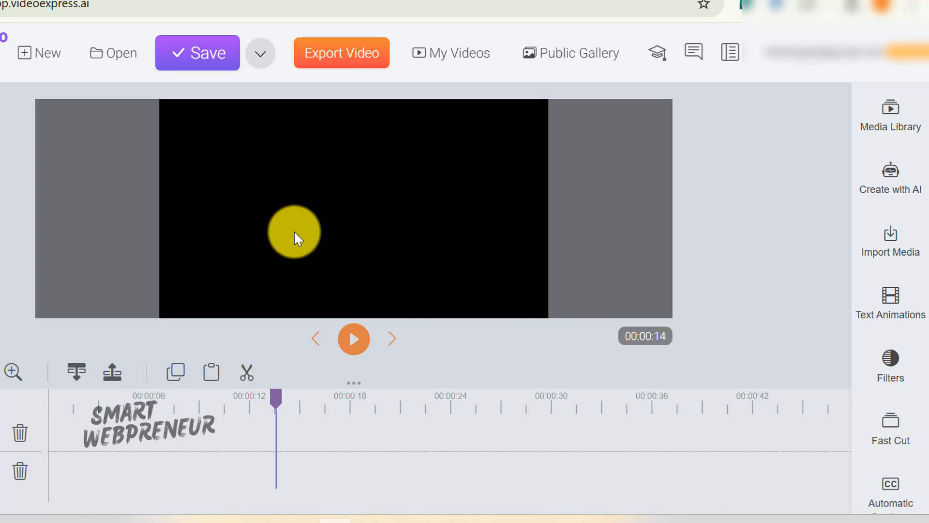
Step: Open the Consistent Character tool among the AI creation options
left_click(893, 189)
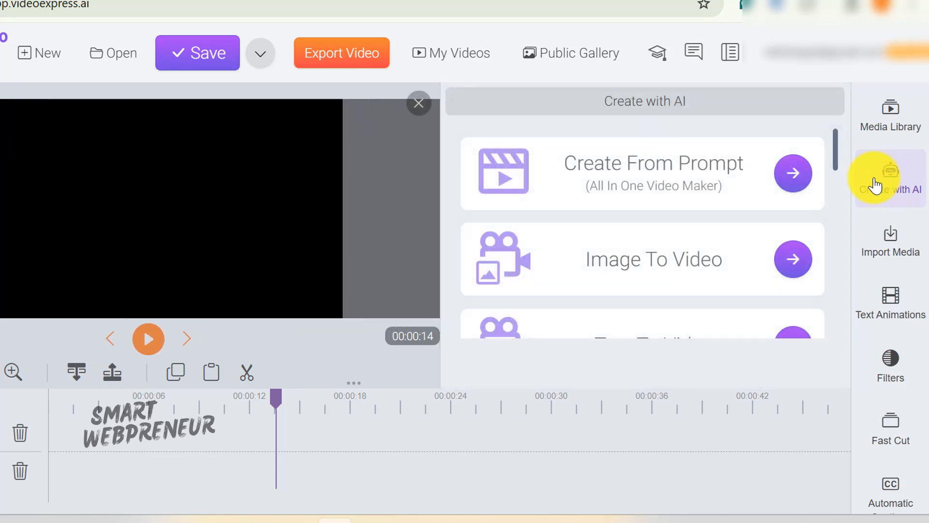
left_click_drag(839, 149, 823, 205)
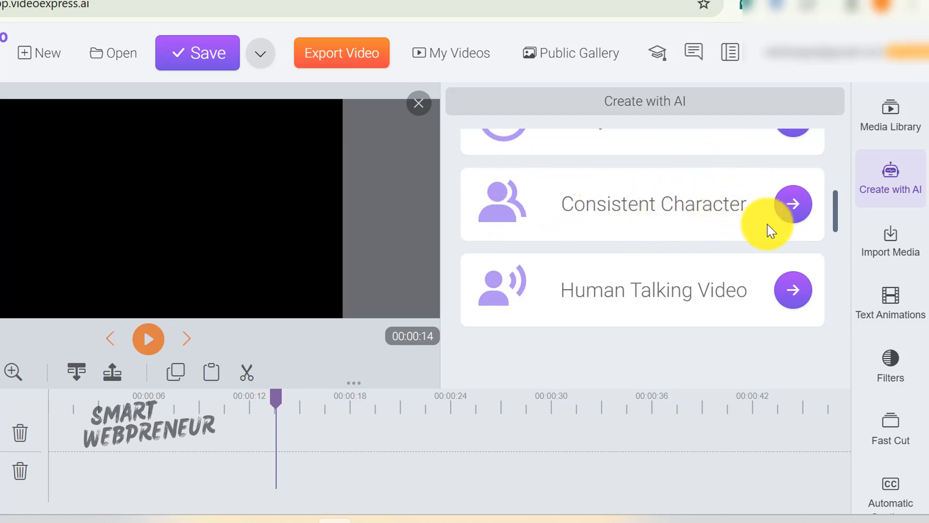
left_click(791, 208)
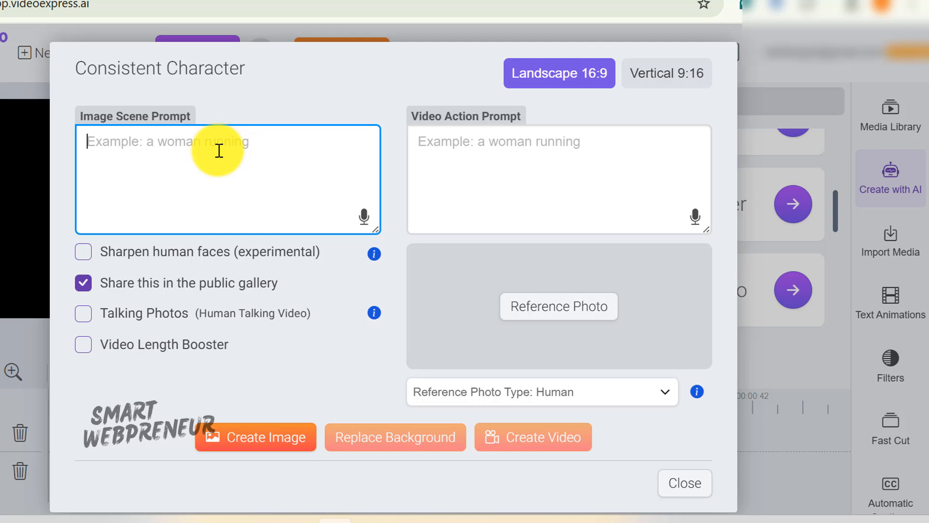
Step: Turn off public gallery sharing and use the Cute bunny picture from the Images folder as the reference photo
left_click(571, 308)
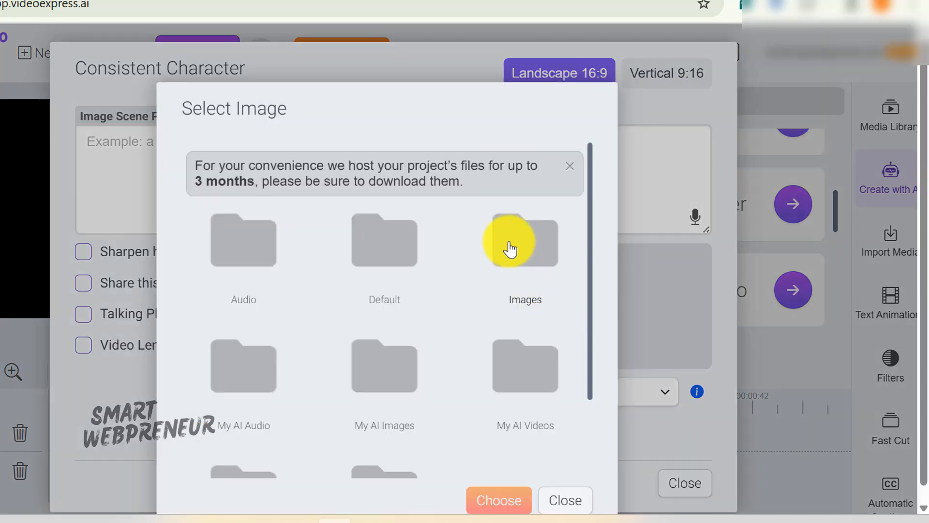
left_click(509, 247)
scroll(452, 276, "down", 5)
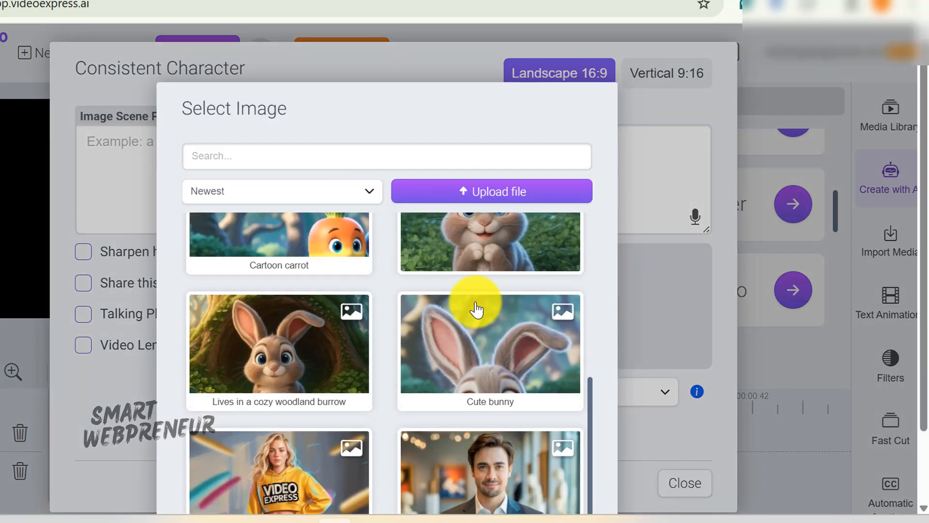
left_click(484, 319)
scroll(633, 404, "down", 3)
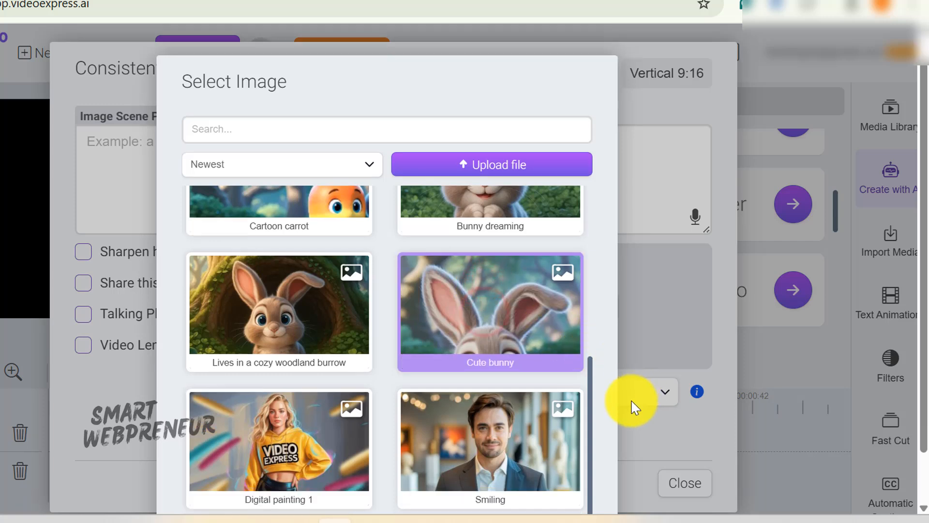
left_click(498, 484)
scroll(538, 283, "down", 2)
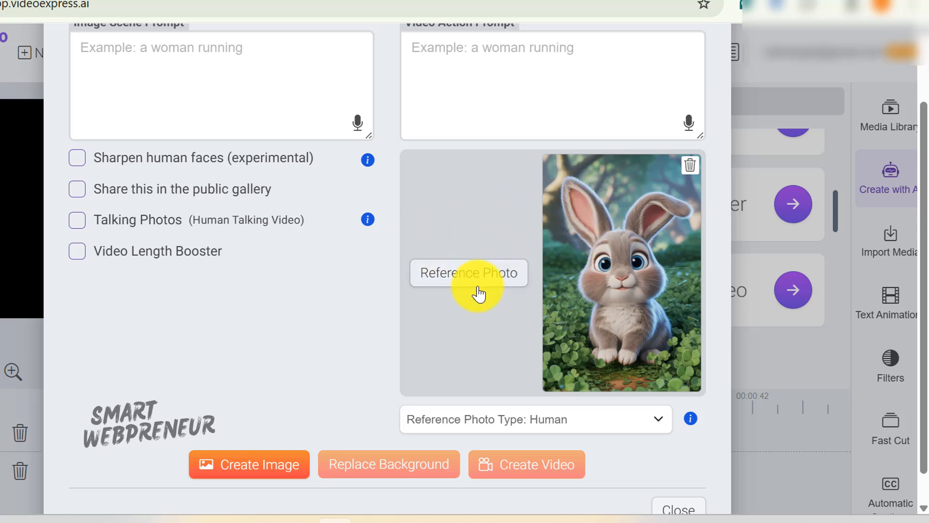
Step: Enter the image scene prompt "The bunny finds a glowing, rainbow-colored carrot."
right_click(181, 63)
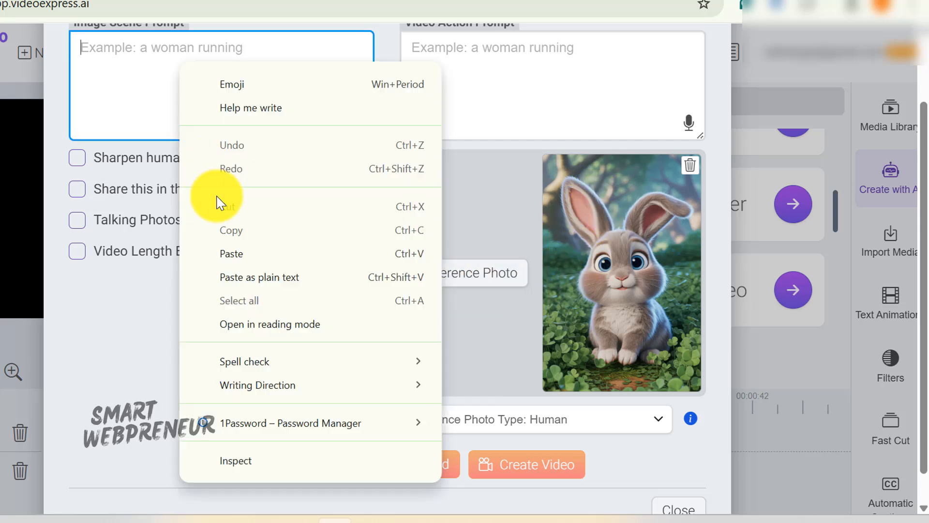
left_click(238, 274)
scroll(236, 320, "up", 2)
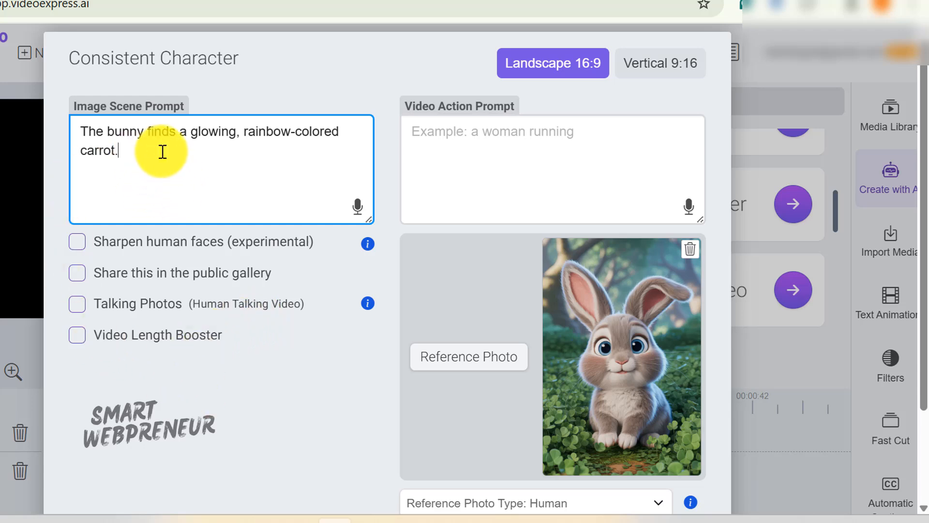
Step: Set the reference photo type to PhotoRealistic and generate the bunny scene image
scroll(273, 385, "down", 2)
left_click(554, 419)
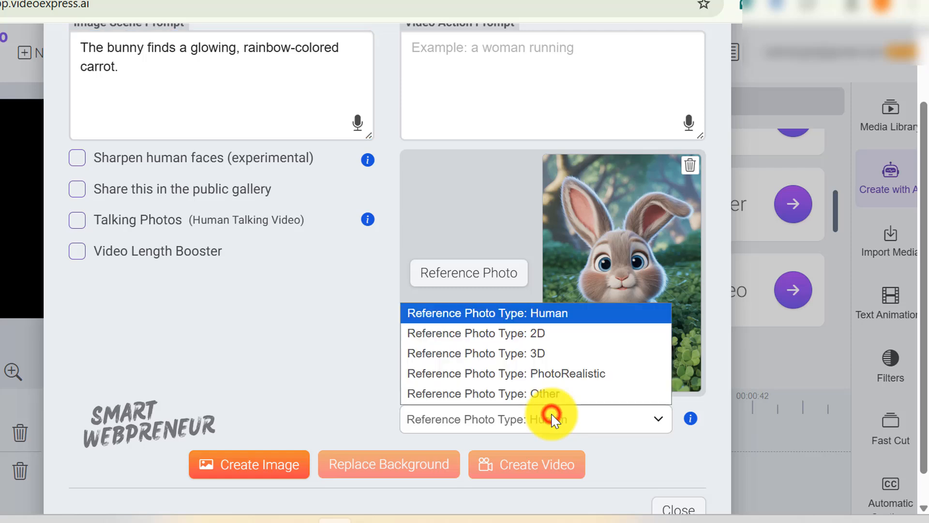
left_click(551, 376)
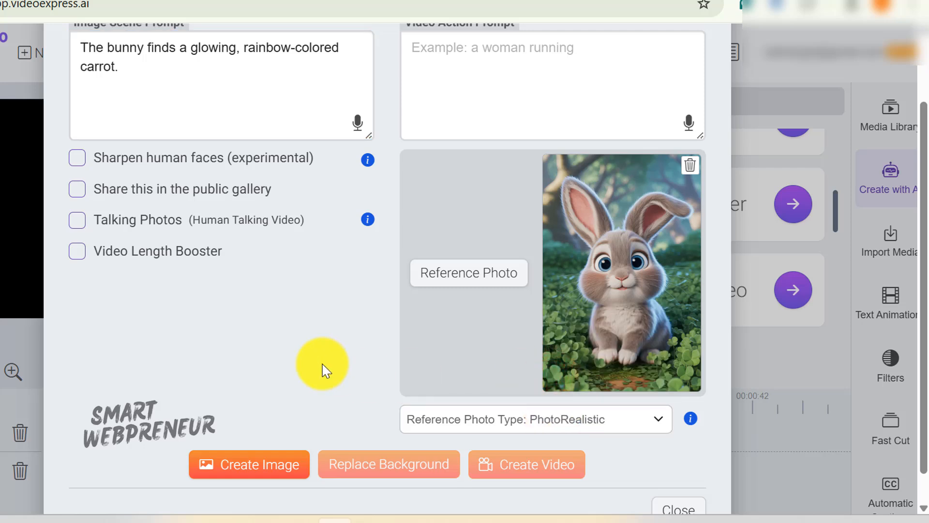
left_click(248, 472)
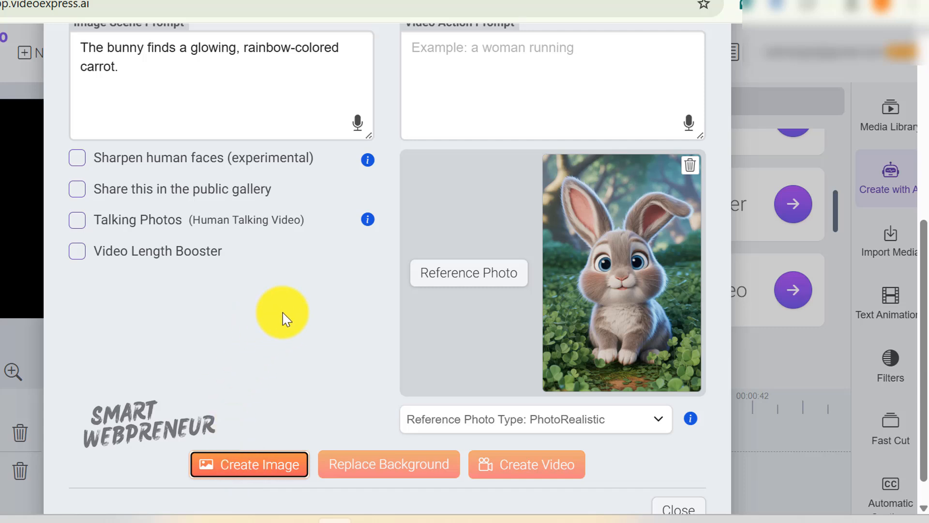
scroll(283, 317, "up", 6)
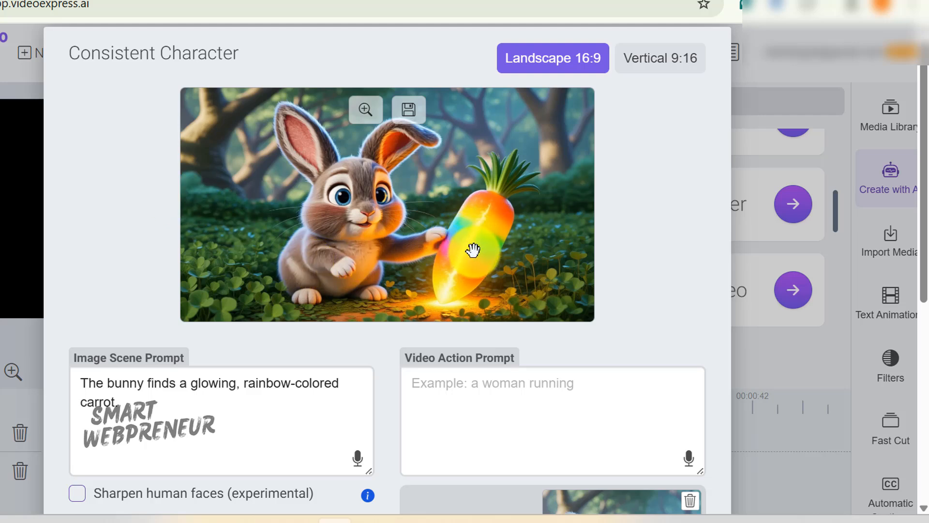
Step: Enable Video Length Booster and create a video from the generated bunny and carrot image
scroll(560, 182, "down", 3)
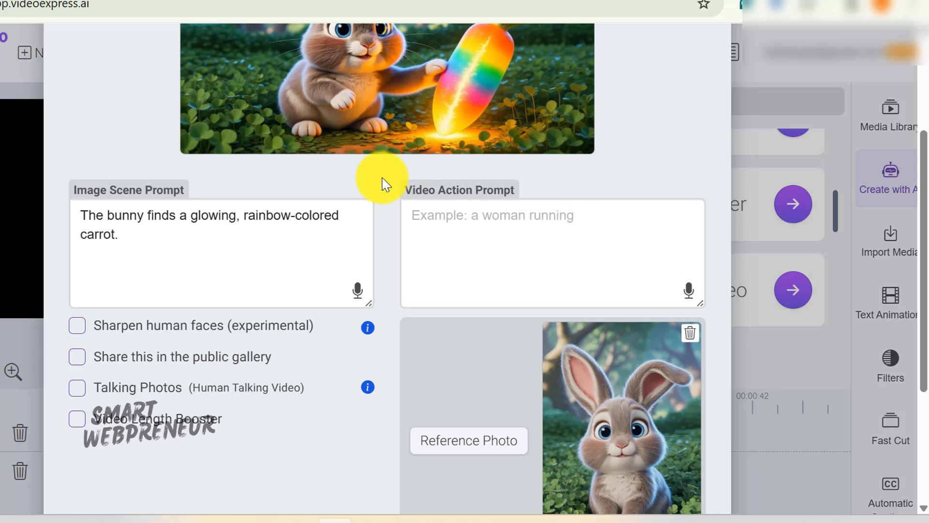
scroll(385, 182, "up", 3)
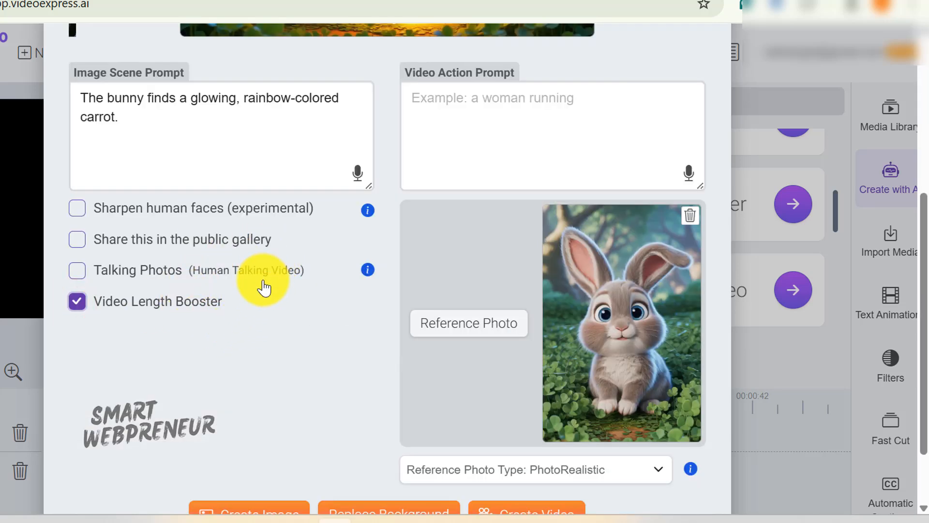
scroll(267, 288, "down", 2)
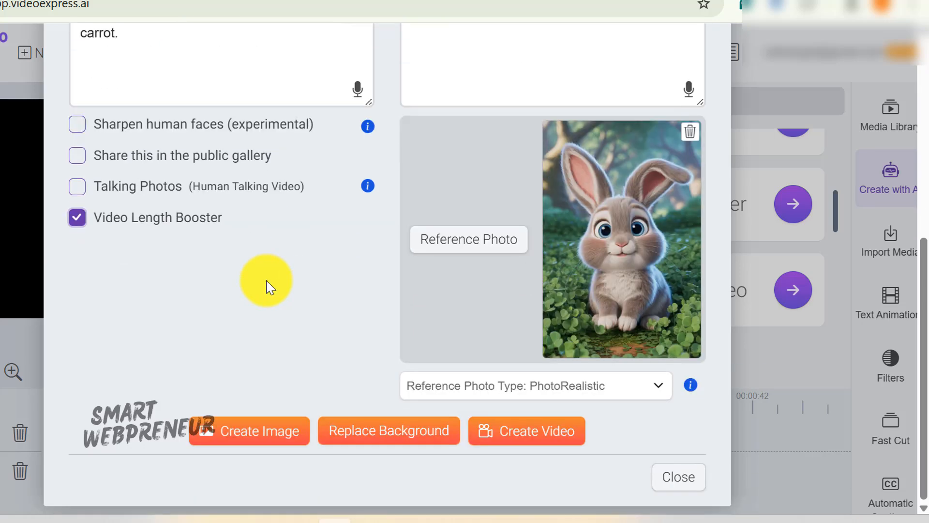
left_click(570, 441)
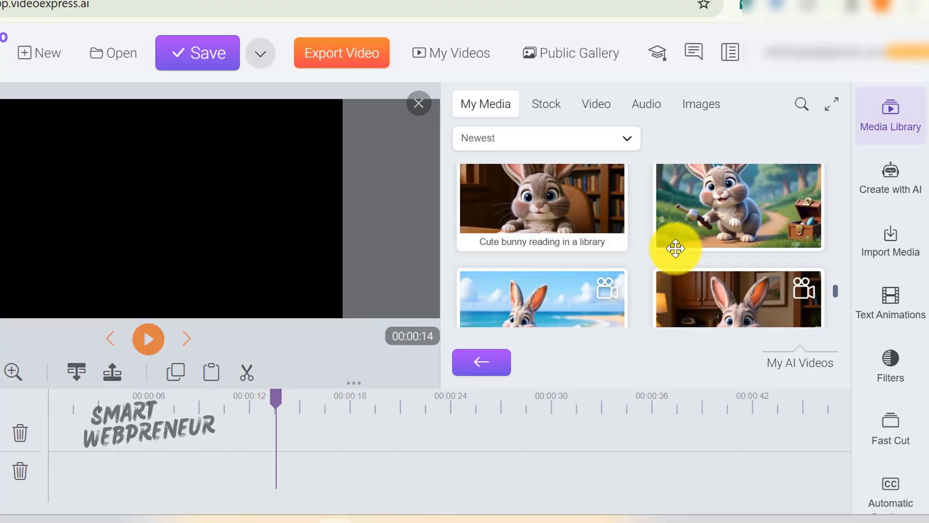
Step: Place the bunny dinner clip at the start of the first timeline track, followed directly by the bunny beach clip
scroll(675, 249, "down", 3)
scroll(651, 271, "up", 2)
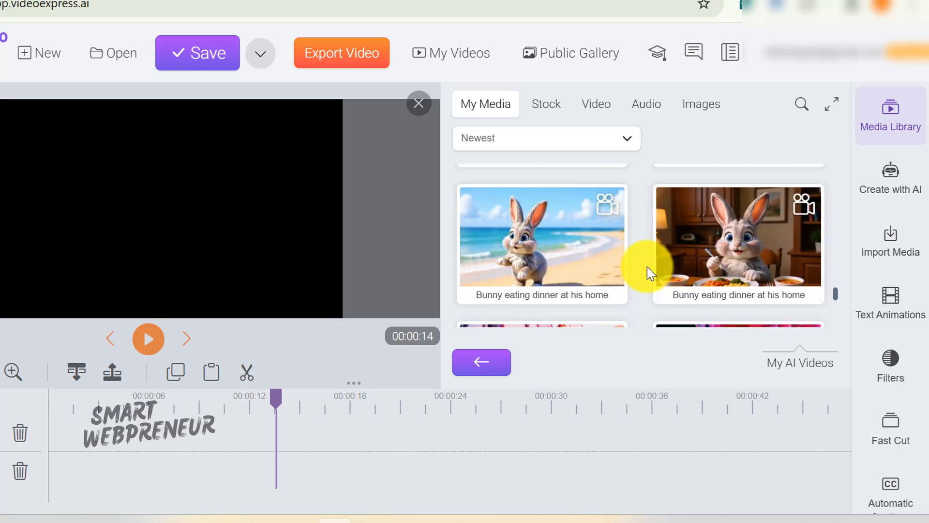
left_click_drag(695, 257, 138, 430)
left_click_drag(581, 239, 243, 445)
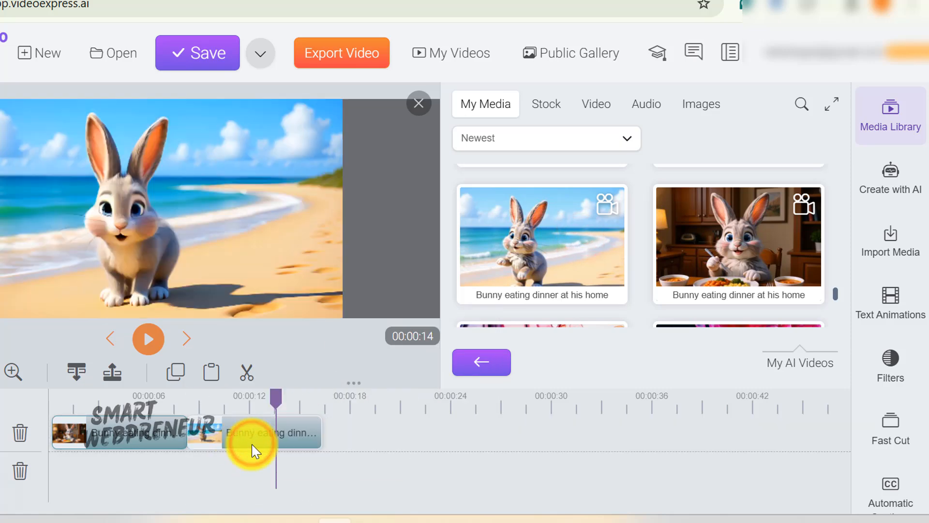
Step: Play back the joined dinner and beach clips from near the start of the timeline, pausing during the beach clip
left_click(58, 402)
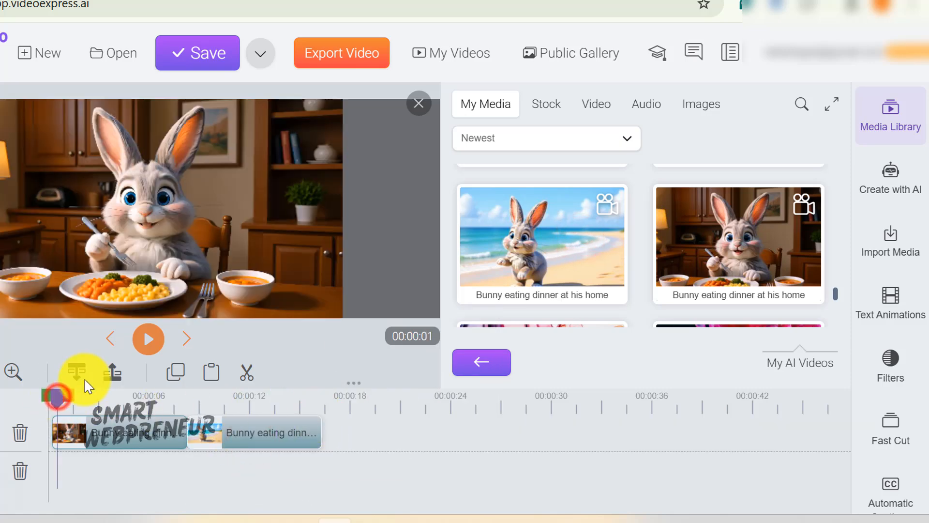
left_click(148, 334)
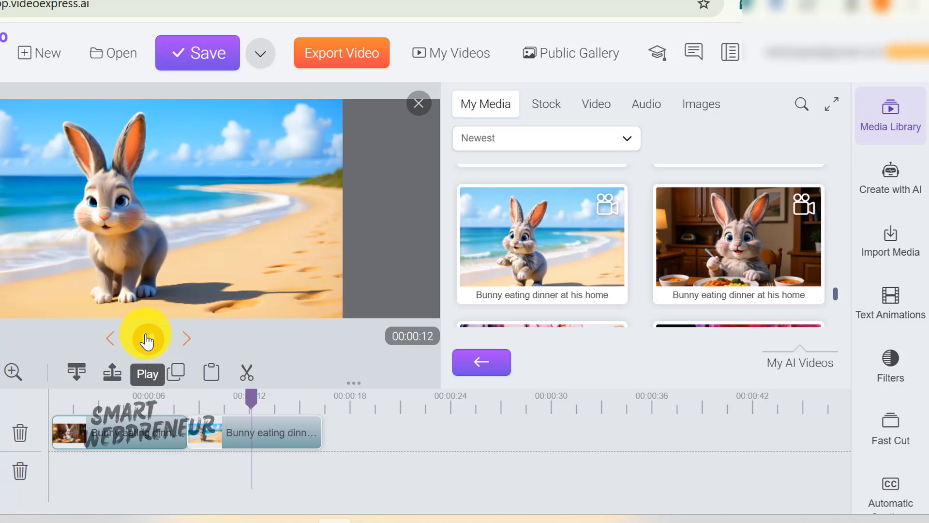
left_click(146, 342)
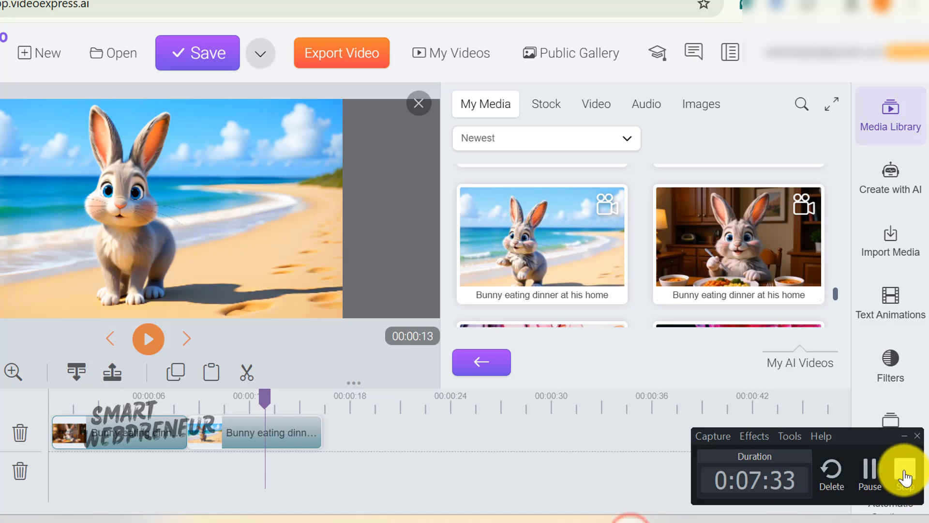
left_click(897, 476)
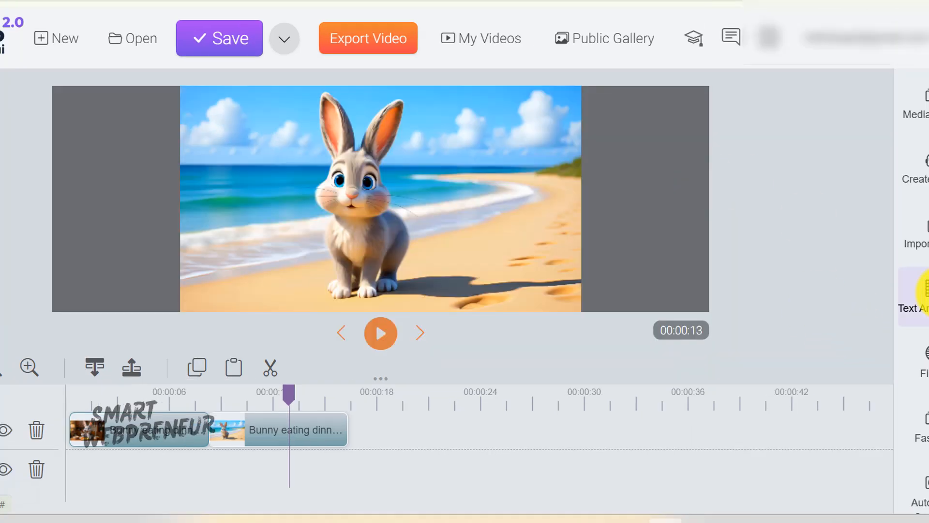
Step: Browse the Lower Thirds text animations and close the selection without adding one
left_click(926, 291)
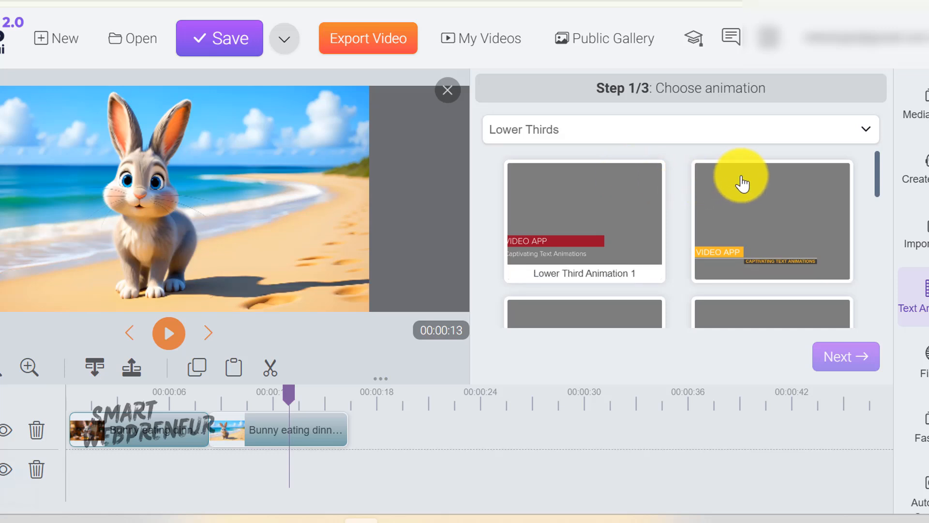
scroll(741, 183, "down", 2)
scroll(780, 182, "down", 8)
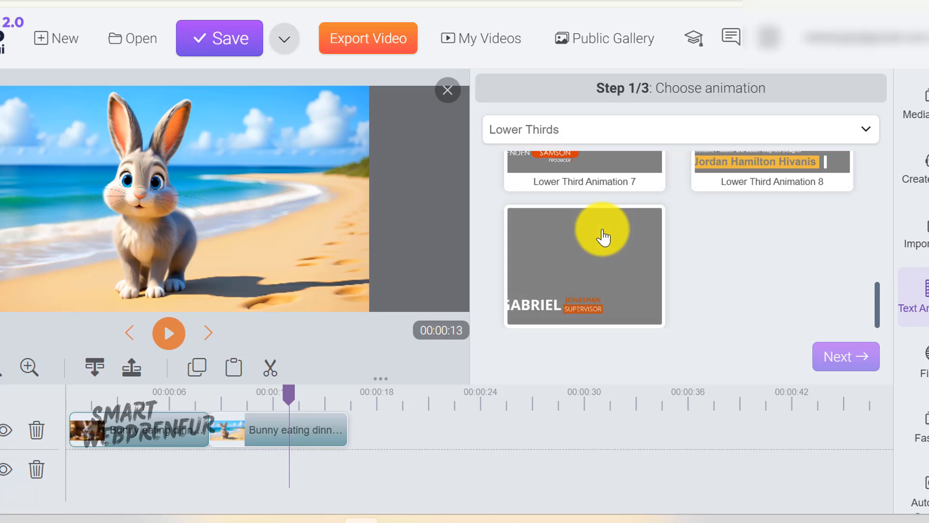
scroll(622, 231, "up", 1)
scroll(623, 230, "up", 9)
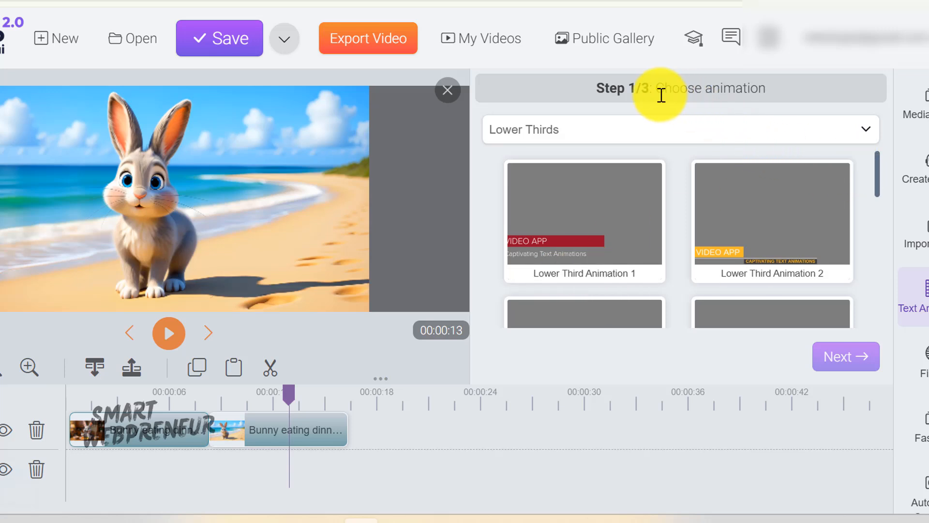
left_click(441, 95)
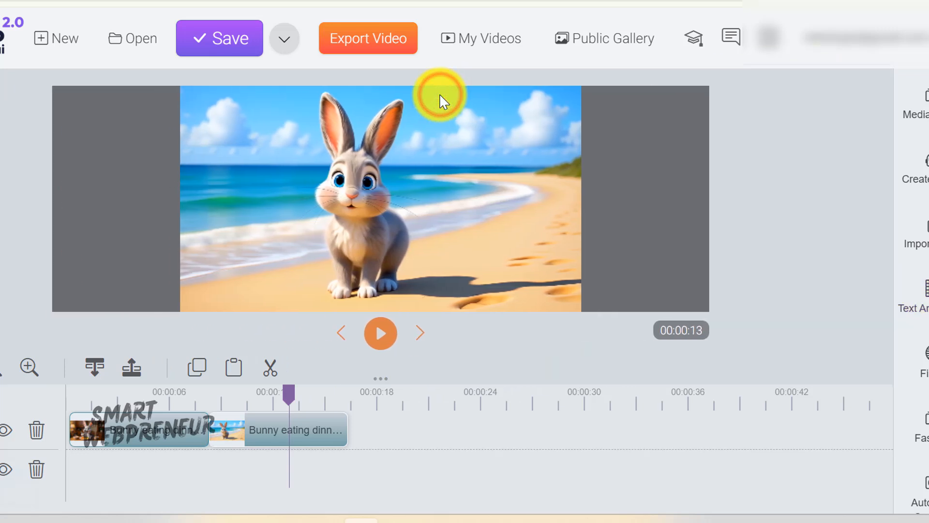
Step: Set up the video export with High quality, FullHD resolution and mp4 format
left_click(339, 38)
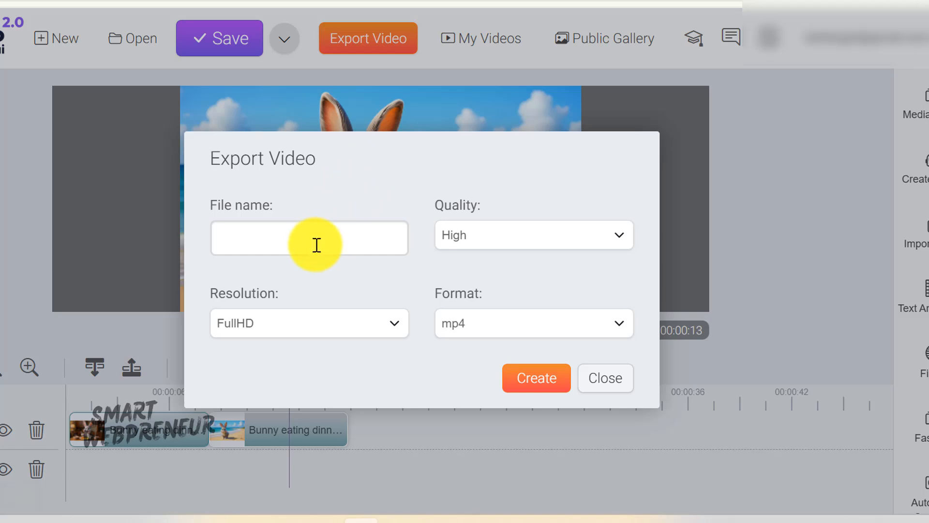
left_click(461, 241)
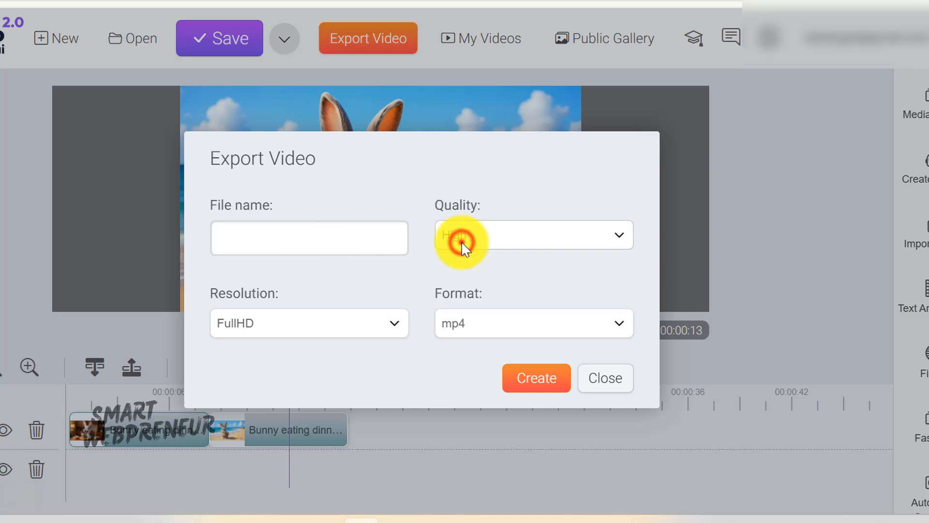
left_click(352, 333)
left_click(353, 328)
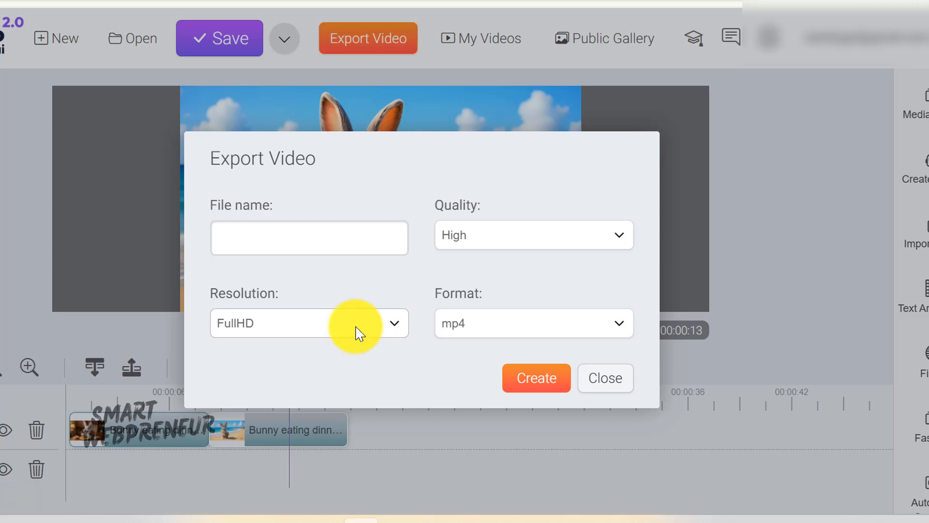
left_click(356, 328)
left_click(355, 326)
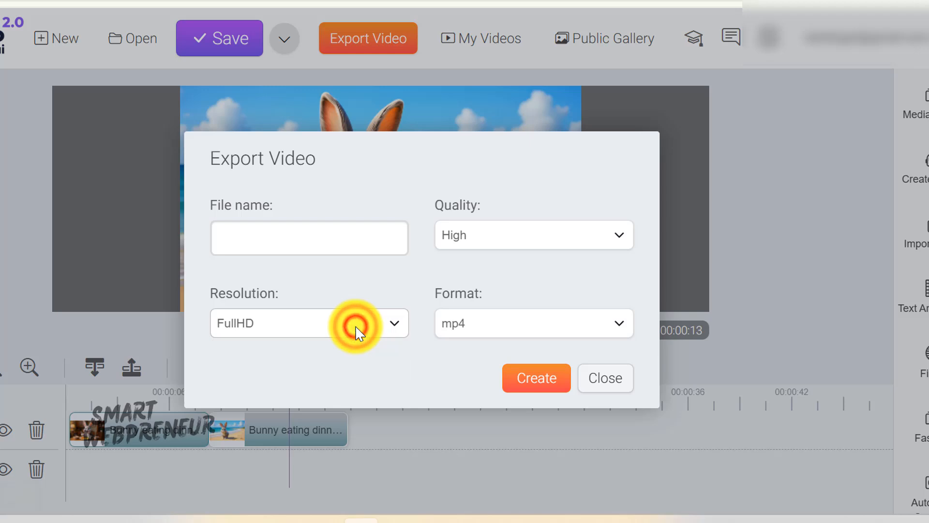
left_click(469, 327)
left_click(469, 328)
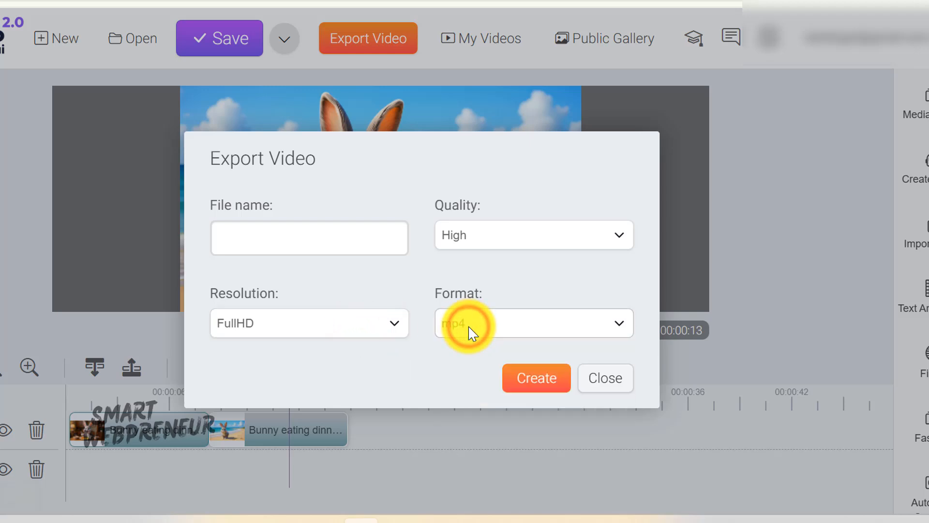